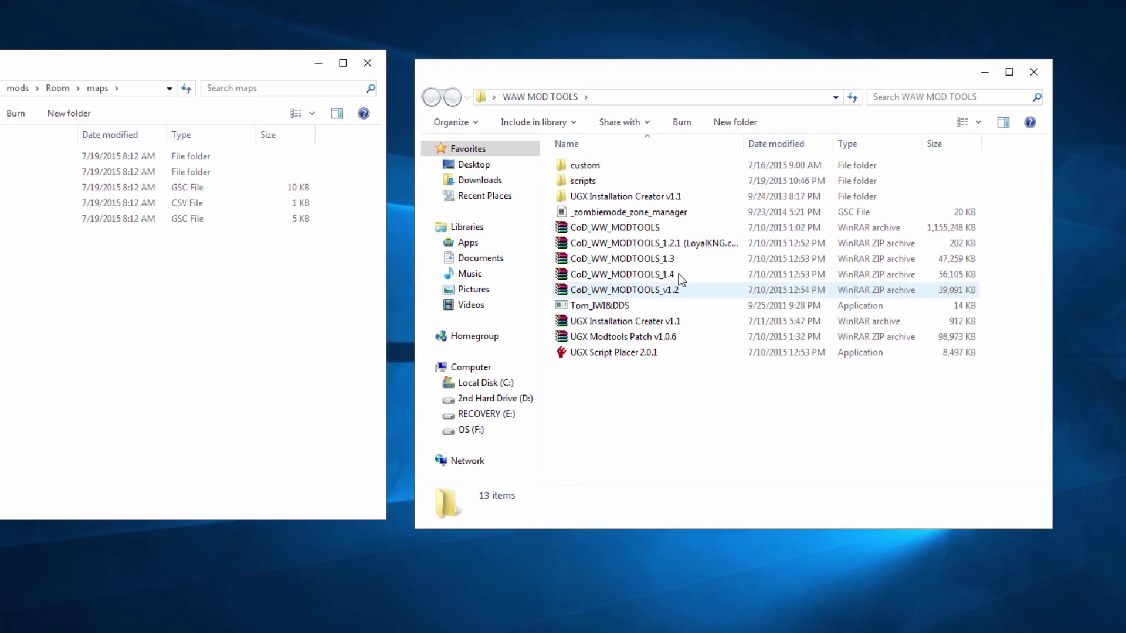
# Open the Desktop\Call of Duty World at War\mods\Room\maps folder in File Explorer
pyautogui.click(745, 207)
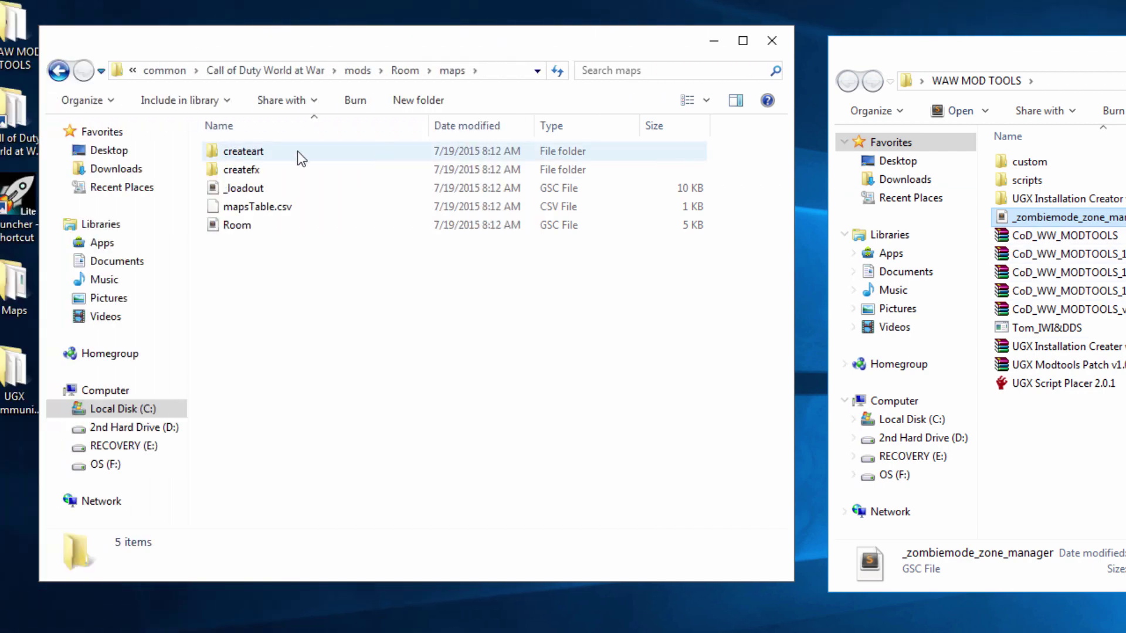
pyautogui.click(105, 151)
pyautogui.doubleClick(308, 402)
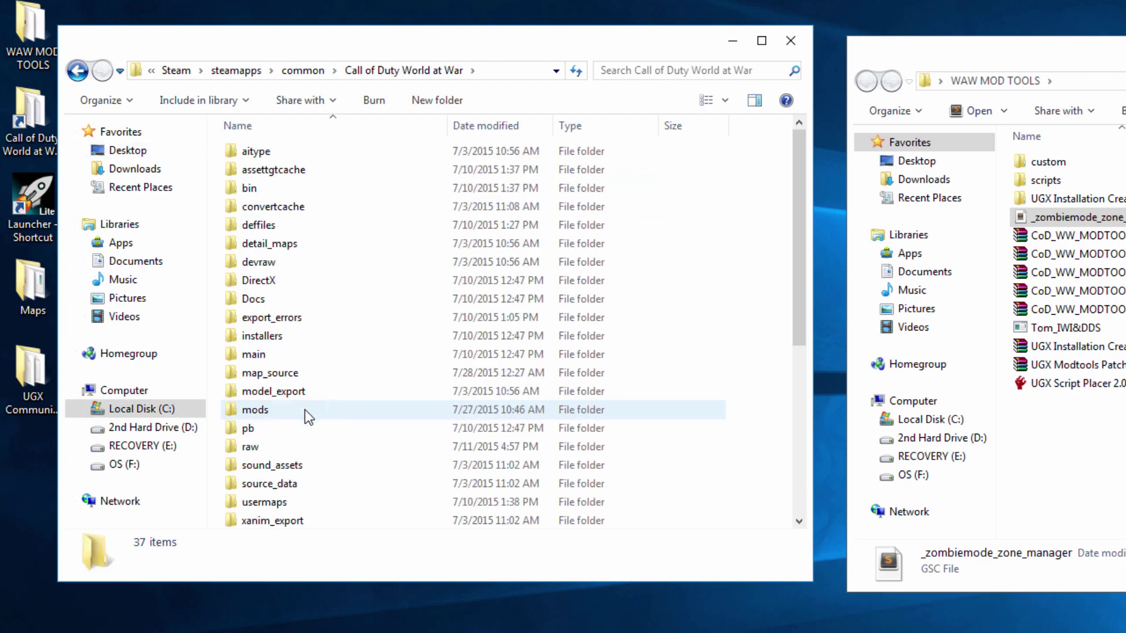
pyautogui.doubleClick(308, 411)
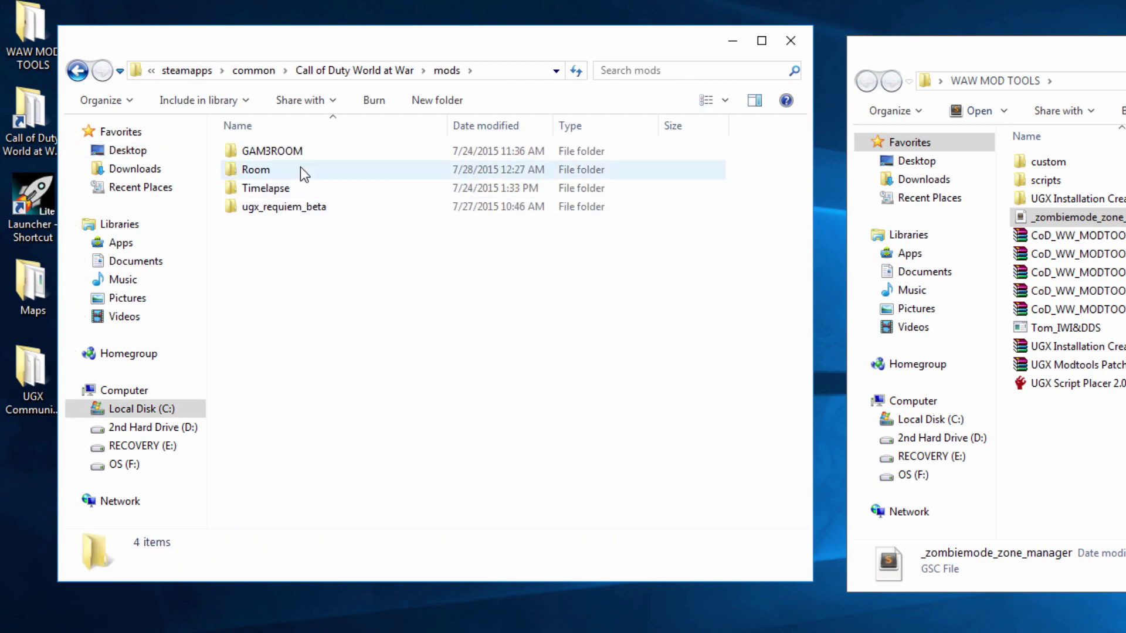
pyautogui.doubleClick(300, 170)
pyautogui.click(300, 169)
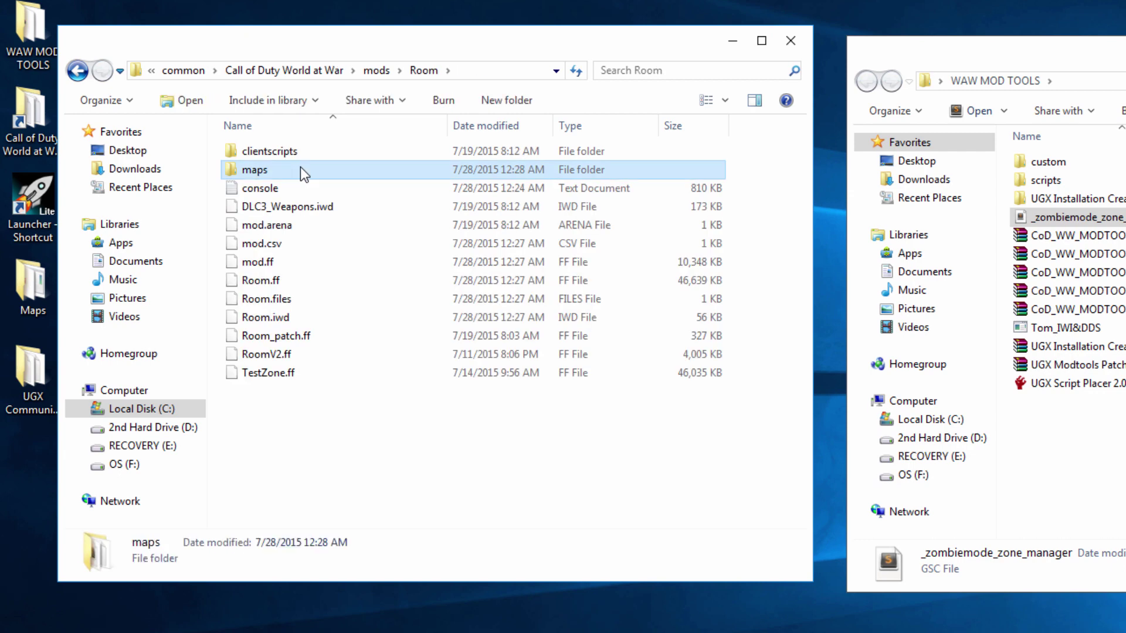
pyautogui.doubleClick(300, 170)
pyautogui.click(301, 170)
# Copy _zombiemode_zone_manager.gsc from WAW MOD TOOLS into the Room maps folder
pyautogui.click(1096, 220)
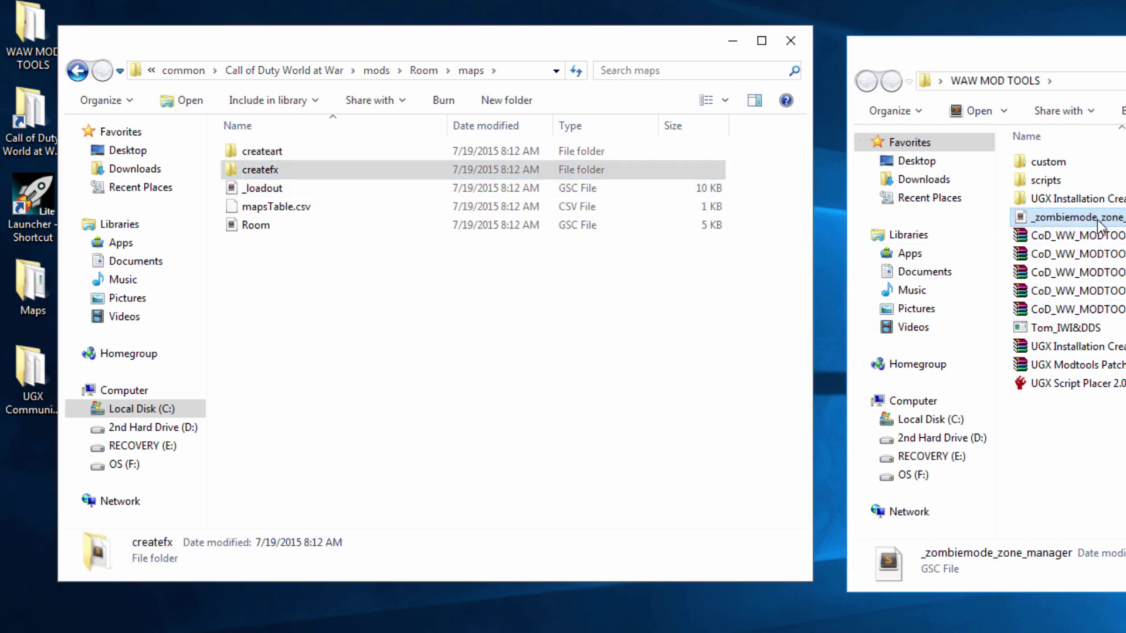
pyautogui.moveTo(1097, 223); pyautogui.dragTo(495, 378)
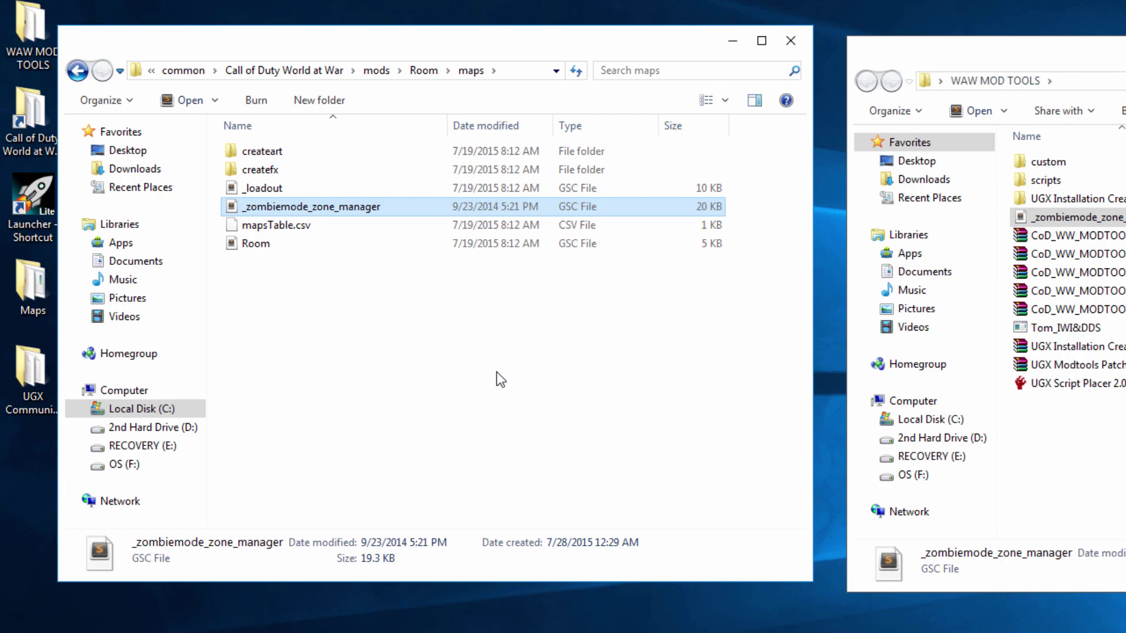
pyautogui.click(1096, 219)
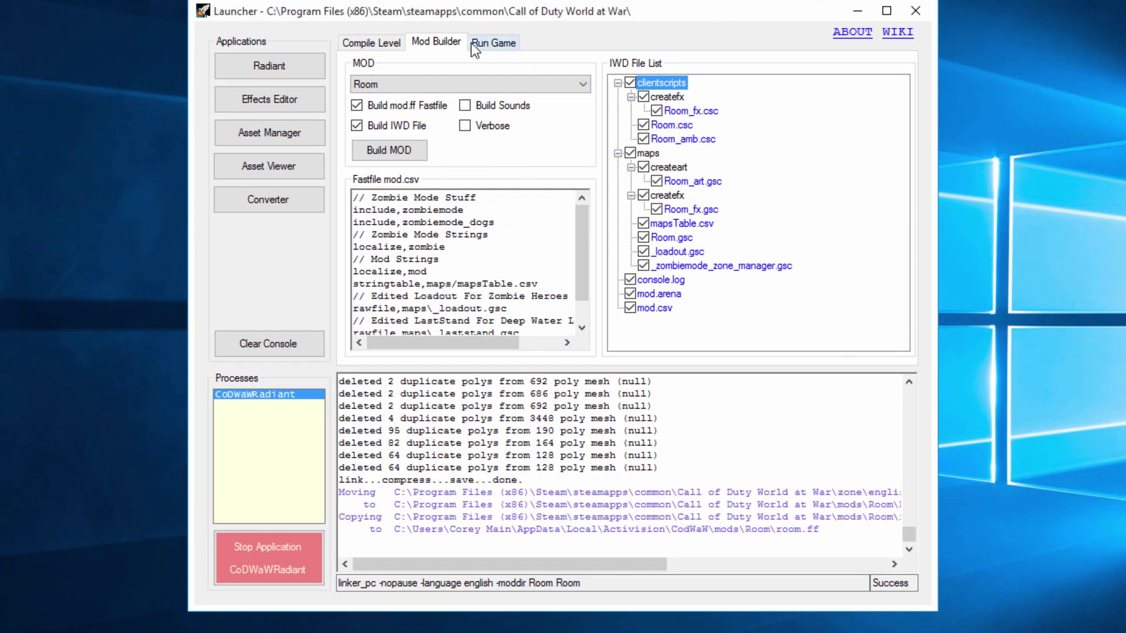
# Build the Room mod from the Mod Builder tab with Room selected
pyautogui.click(467, 83)
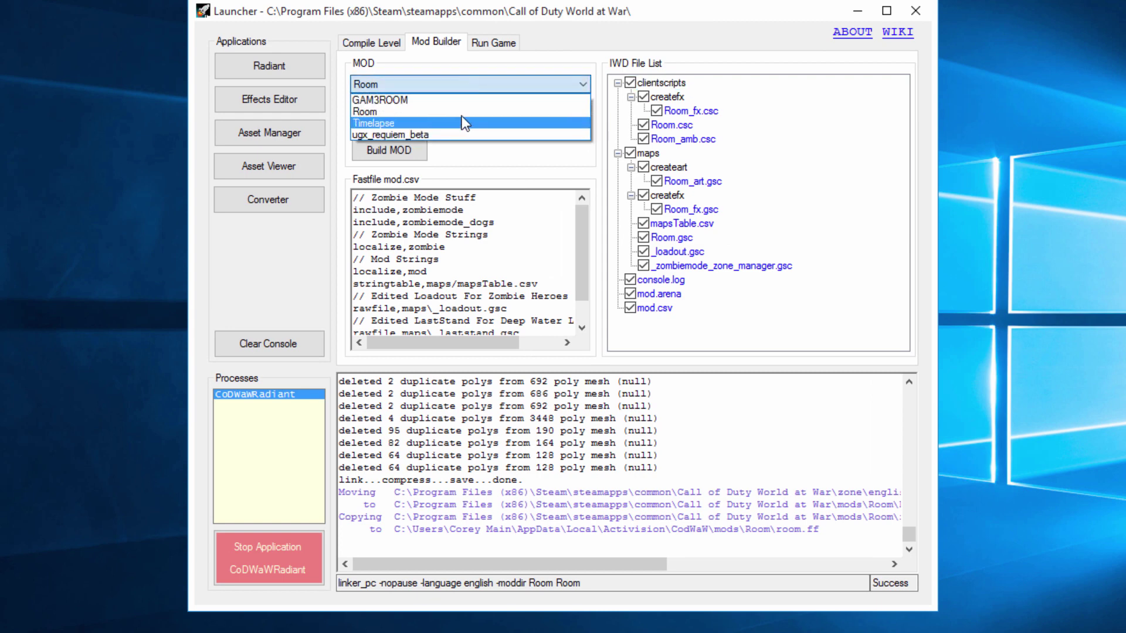
pyautogui.click(461, 113)
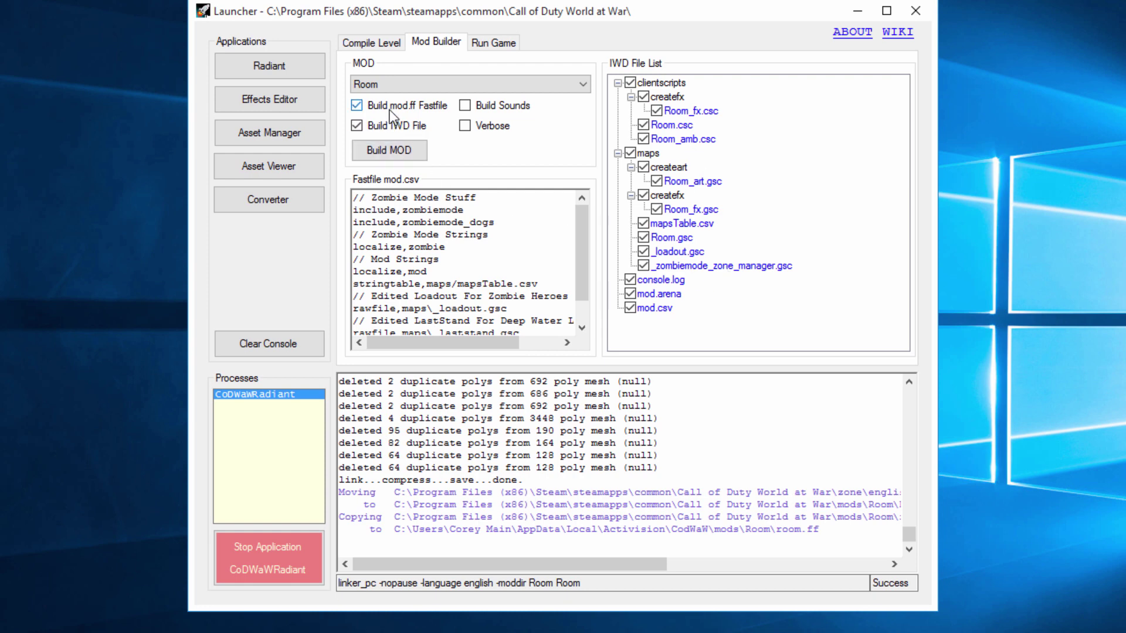
pyautogui.click(389, 151)
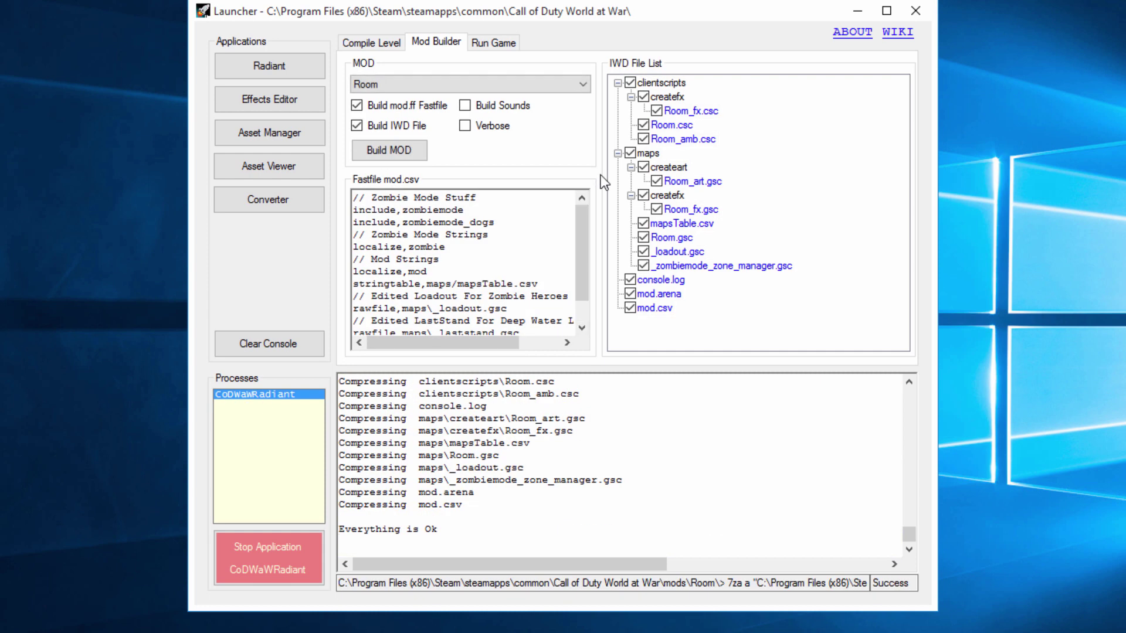
# Compile the Room level on the Compile Level tab
pyautogui.click(374, 48)
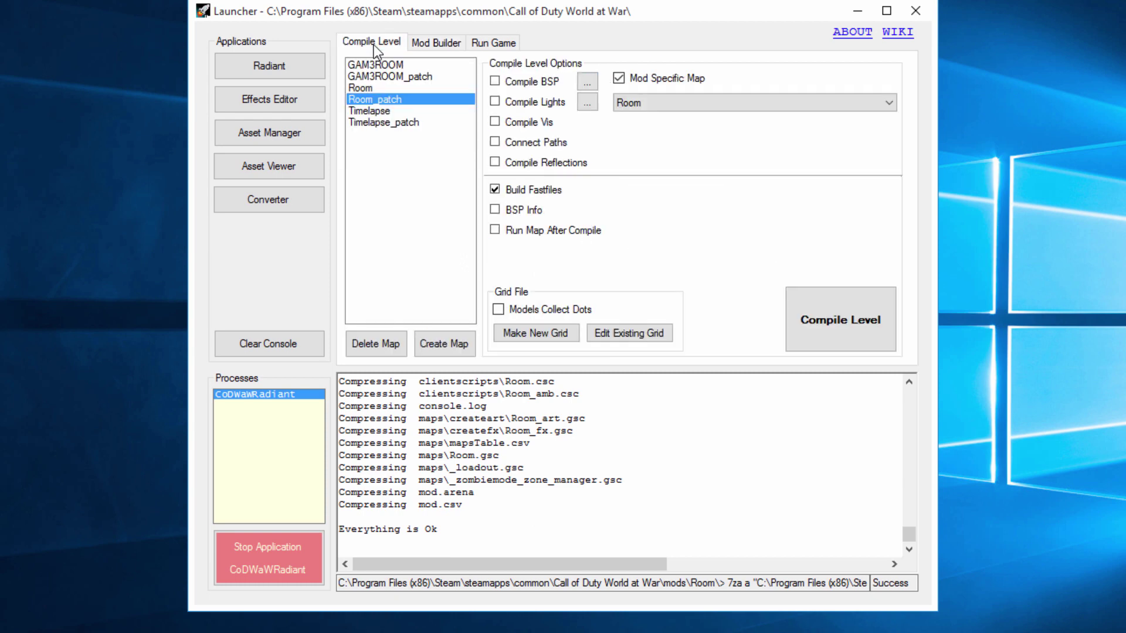
pyautogui.click(378, 90)
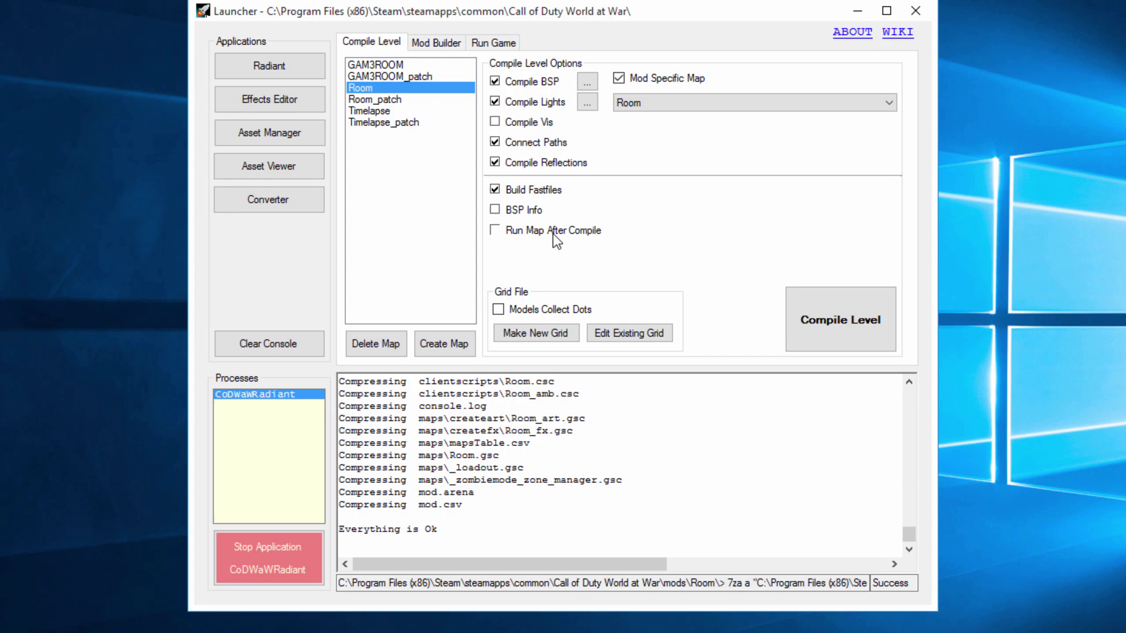
pyautogui.click(825, 305)
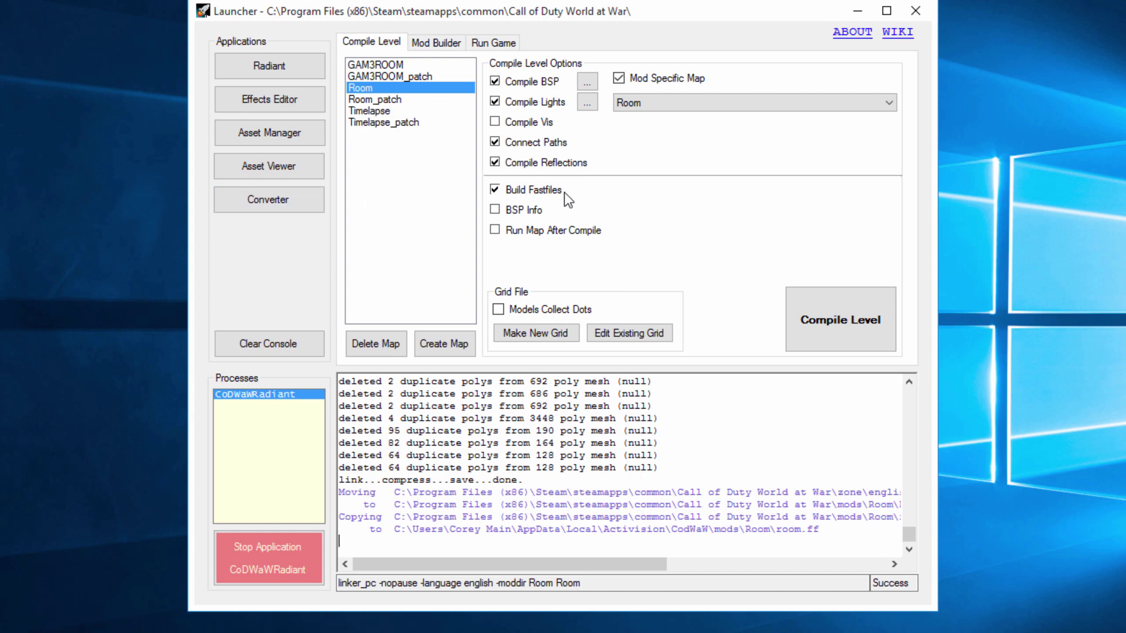
# Compile the Room_patch map as a fastfile for the Room mod
pyautogui.click(411, 101)
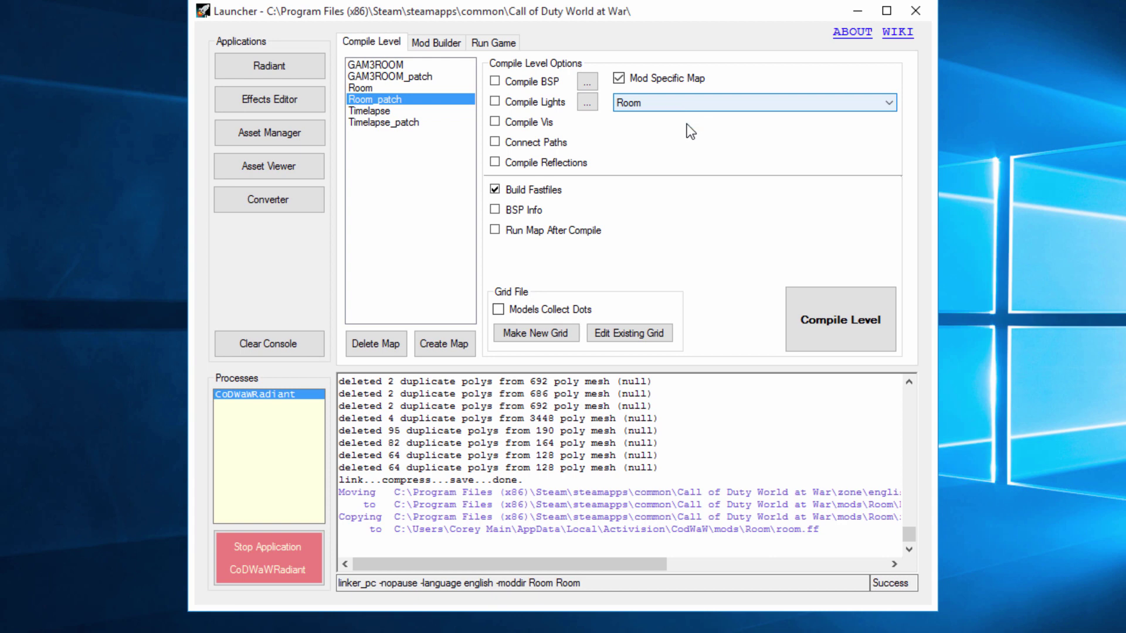
pyautogui.click(840, 305)
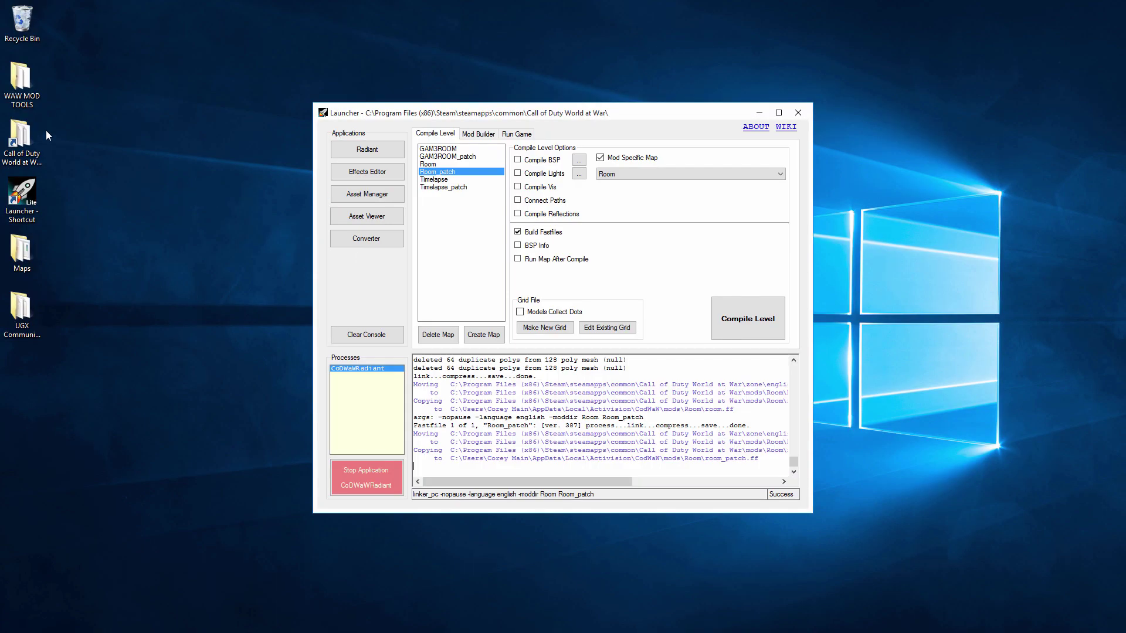
# Open the WAW MOD TOOLS folder from the desktop
pyautogui.doubleClick(26, 100)
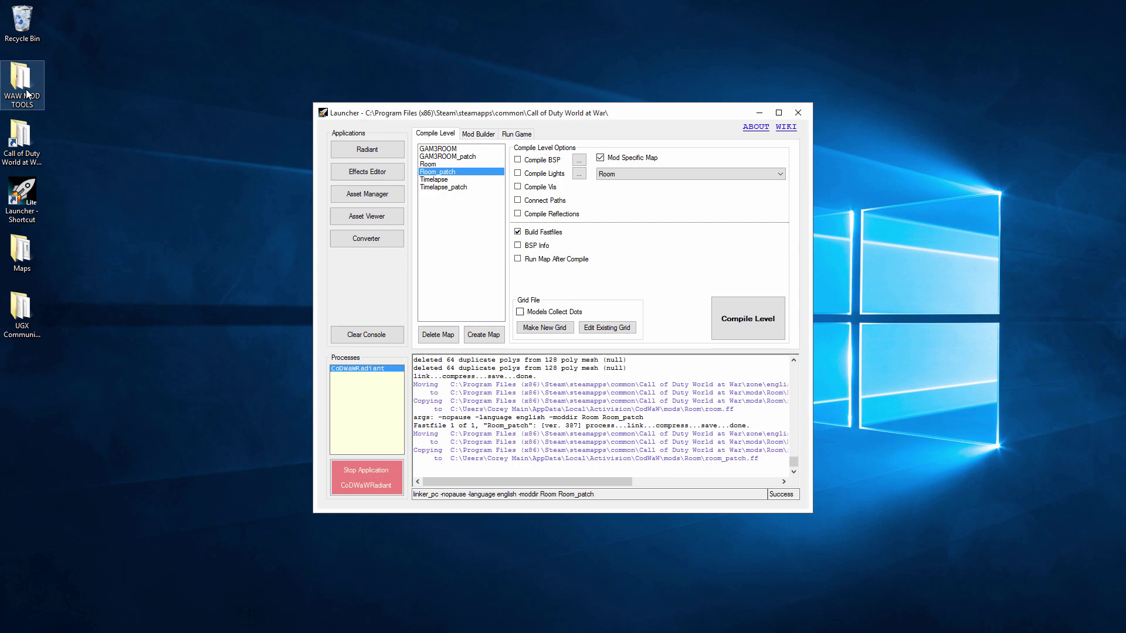
# Run zip2exe from UGX Installation Creator v1.1\Bin as administrator
pyautogui.click(516, 119)
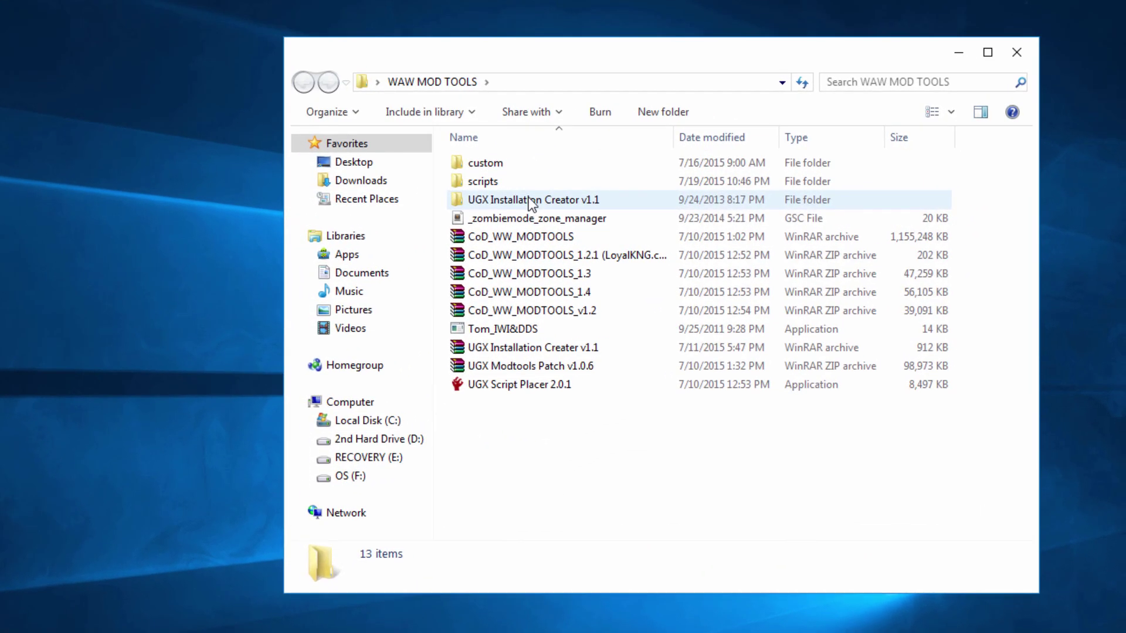
pyautogui.click(749, 199)
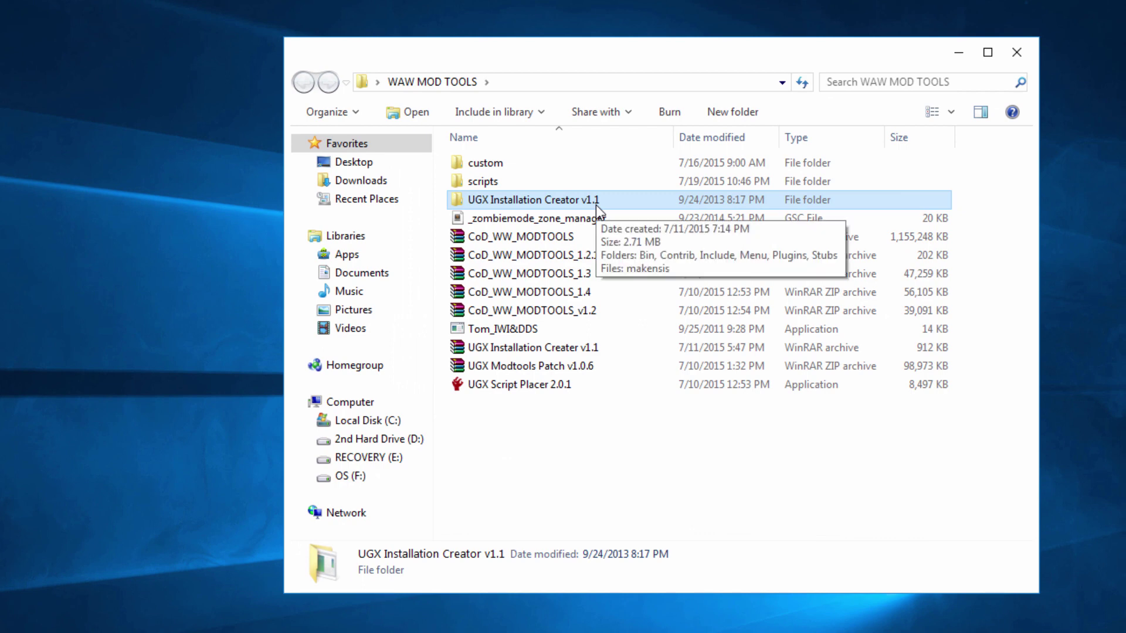
pyautogui.doubleClick(596, 204)
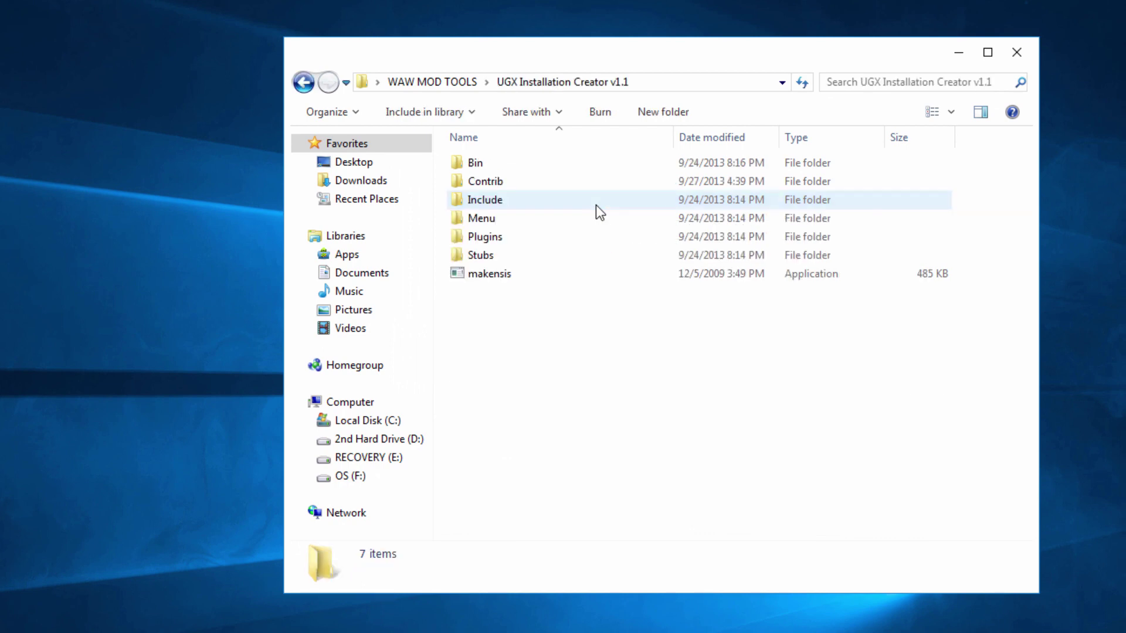
pyautogui.doubleClick(498, 160)
pyautogui.rightClick(496, 163)
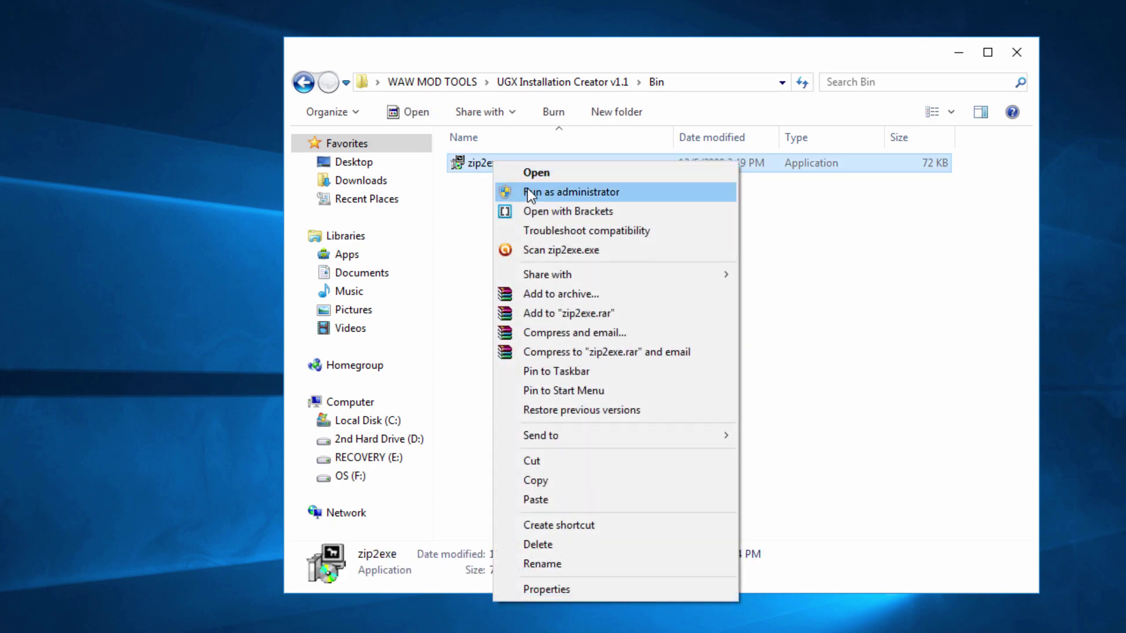
pyautogui.click(531, 192)
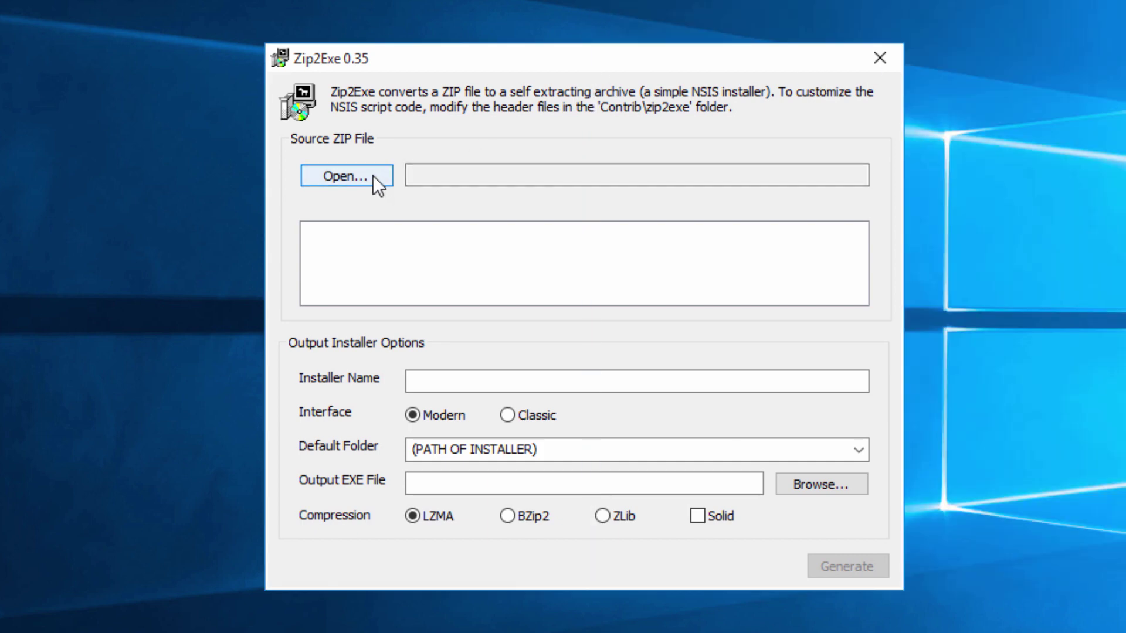
# Browse for the source ZIP file, replacing the folder path with %appdata
pyautogui.click(373, 175)
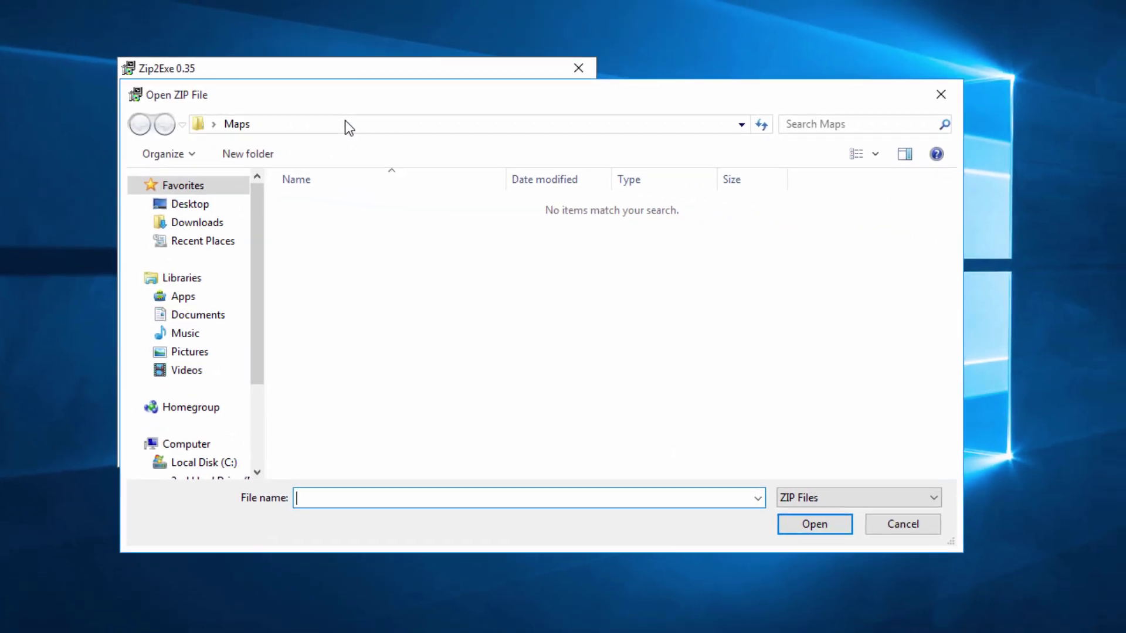
pyautogui.click(441, 130)
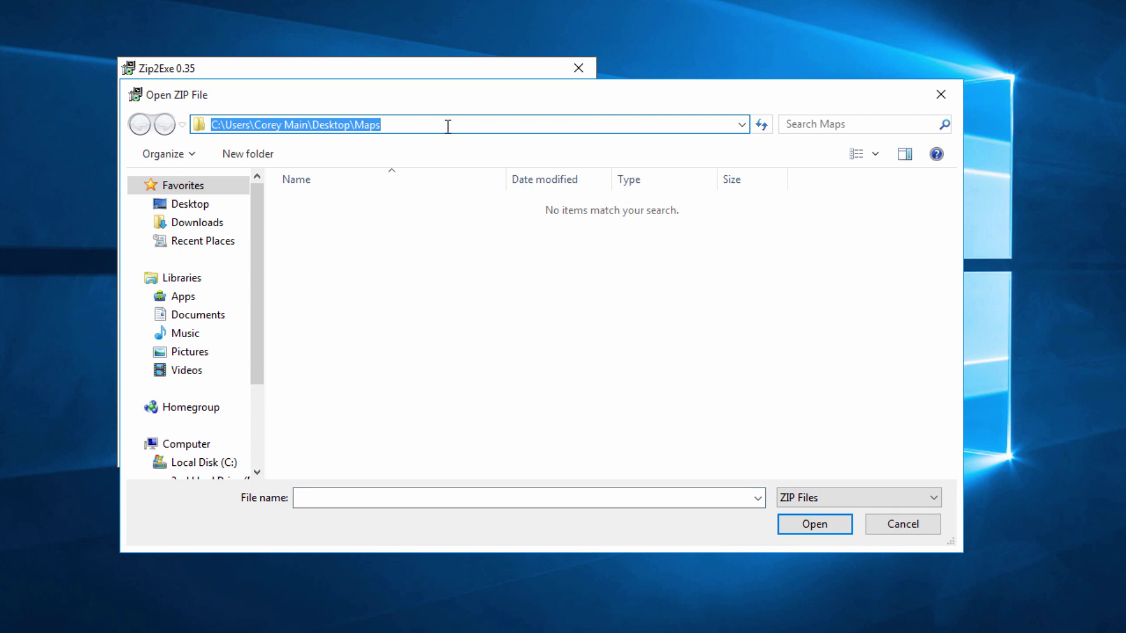
pyautogui.click(436, 128)
pyautogui.moveTo(492, 125); pyautogui.dragTo(142, 111)
pyautogui.write('%')
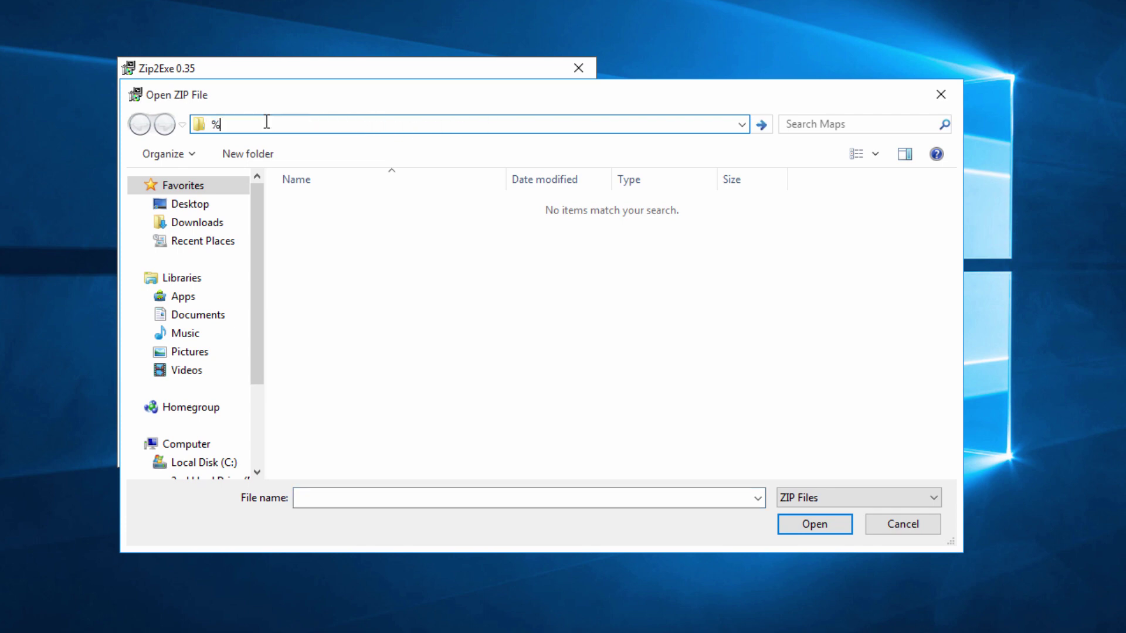
pyautogui.write('appdata%')
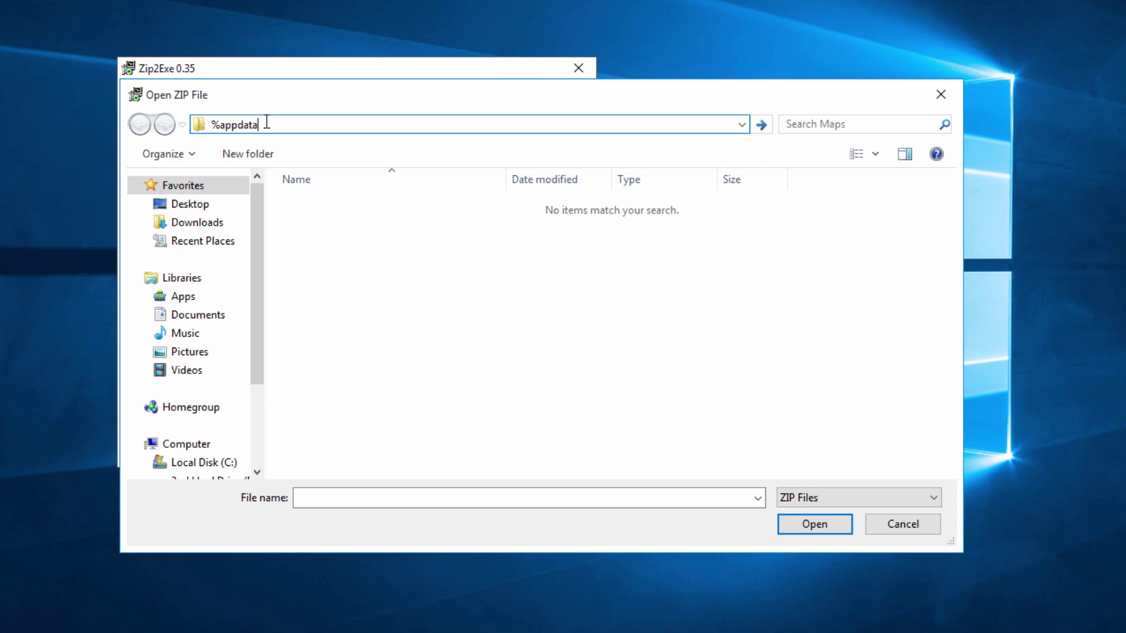
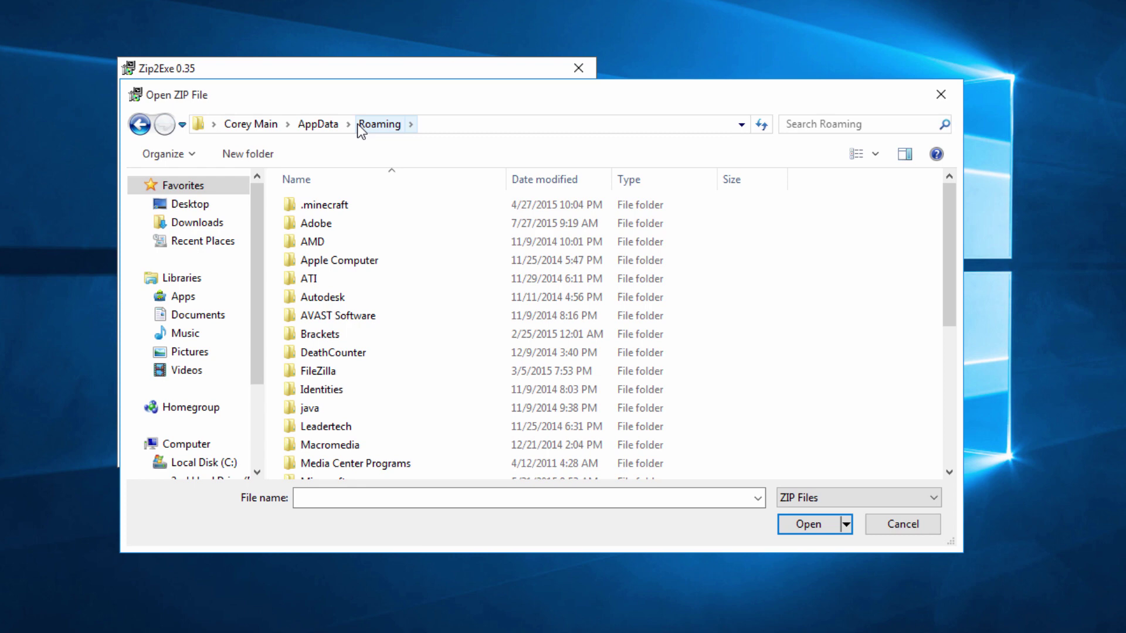
# Browse to AppData\Local\activision\codwaw\mods and scroll down to the Room folder
pyautogui.click(316, 124)
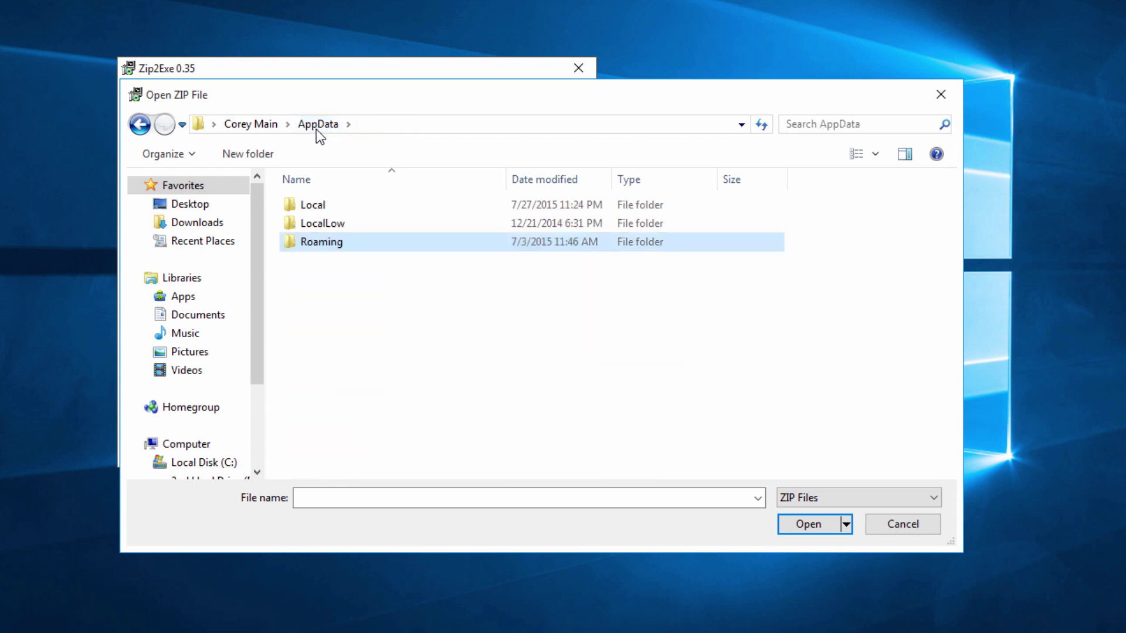
pyautogui.doubleClick(316, 207)
pyautogui.click(375, 224)
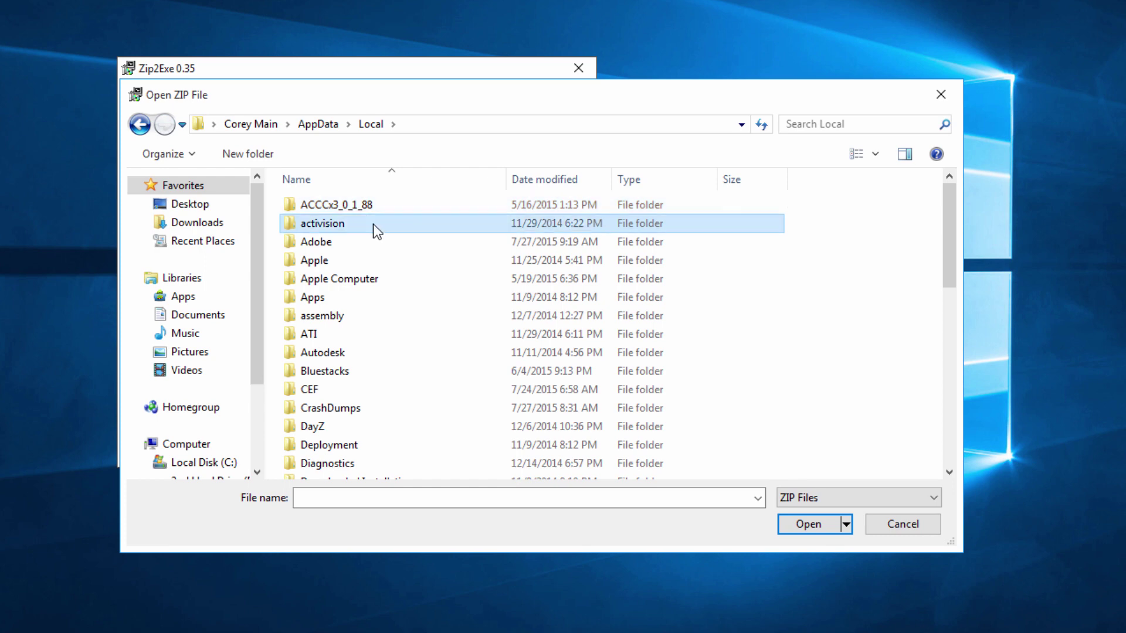
pyautogui.doubleClick(360, 225)
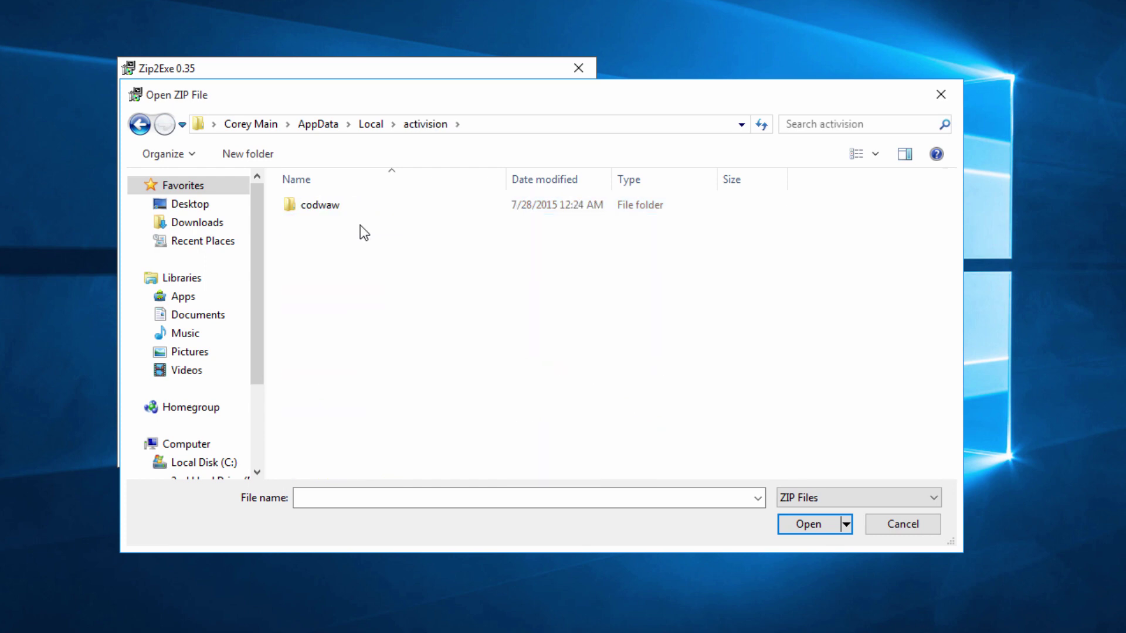
pyautogui.click(355, 212)
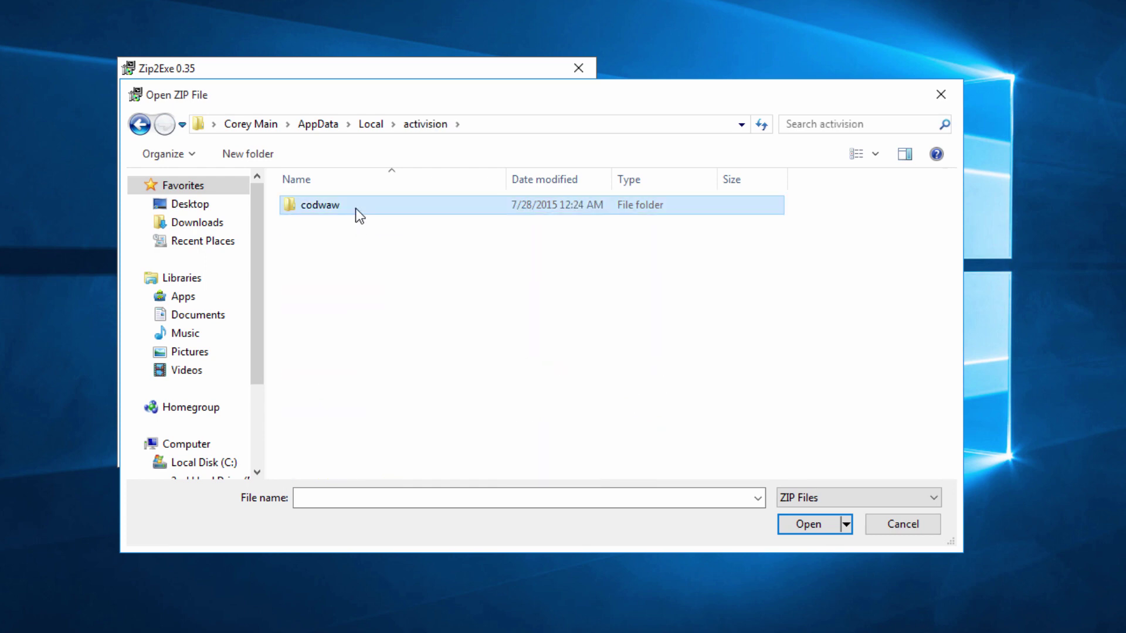
pyautogui.doubleClick(355, 209)
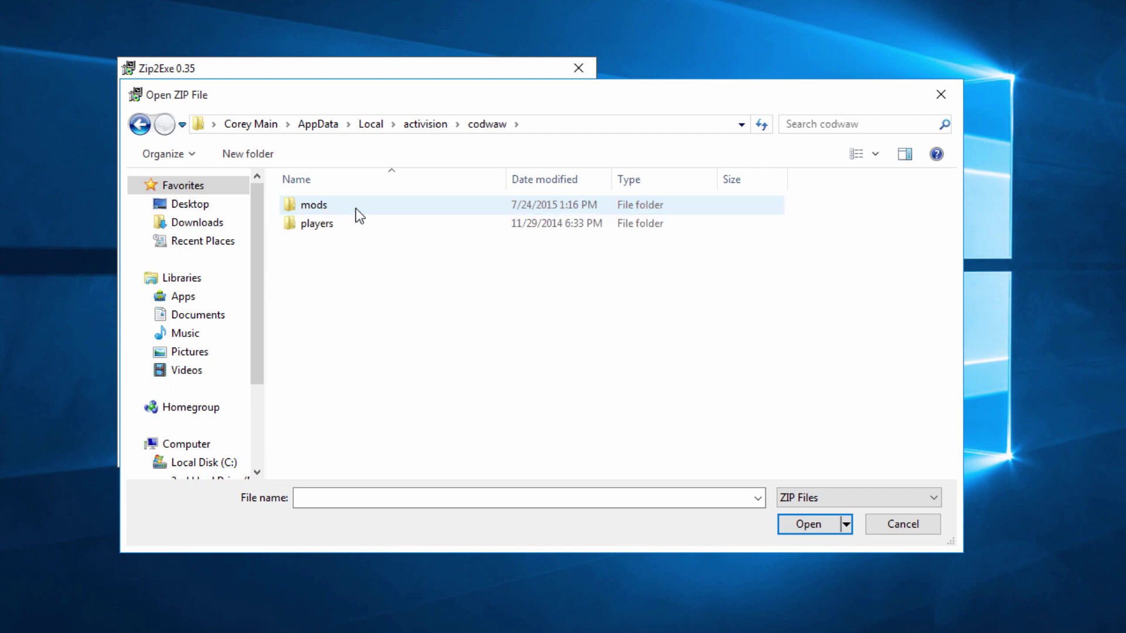
pyautogui.doubleClick(355, 208)
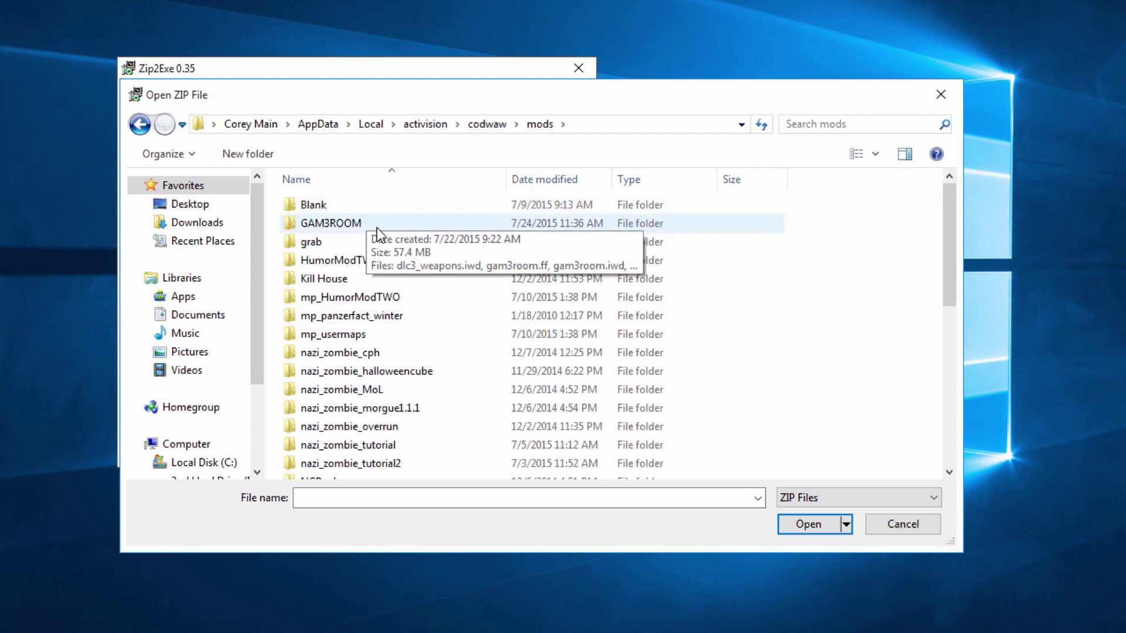
pyautogui.moveTo(952, 282); pyautogui.dragTo(956, 342)
pyautogui.click(358, 326)
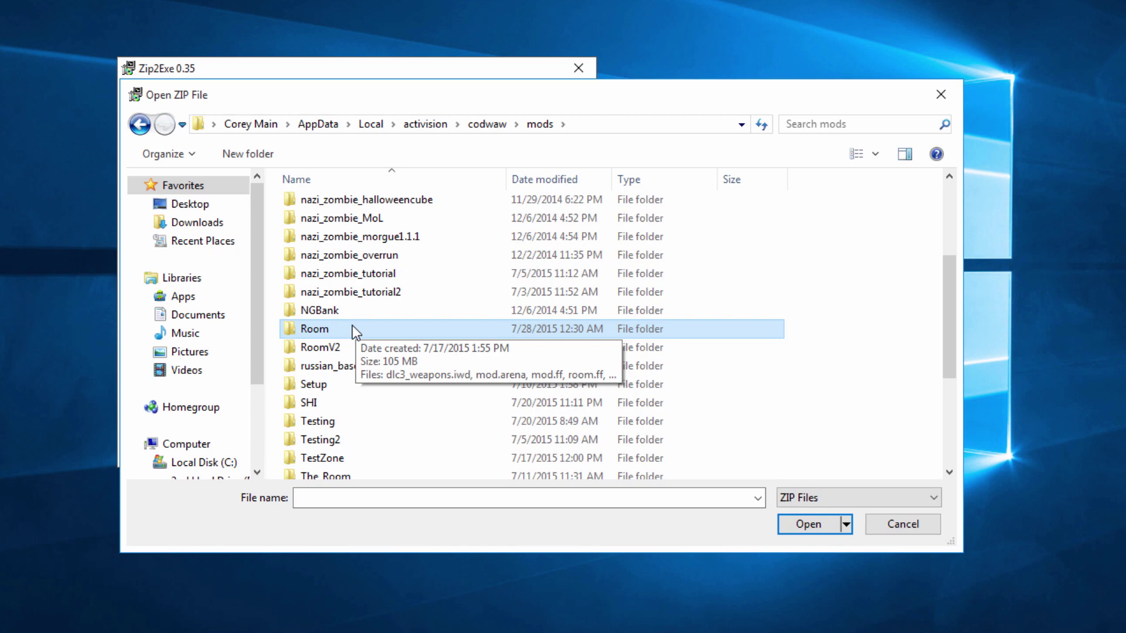
# Archive the Room folder with WinRAR in ZIP format as Room.zip
pyautogui.rightClick(322, 330)
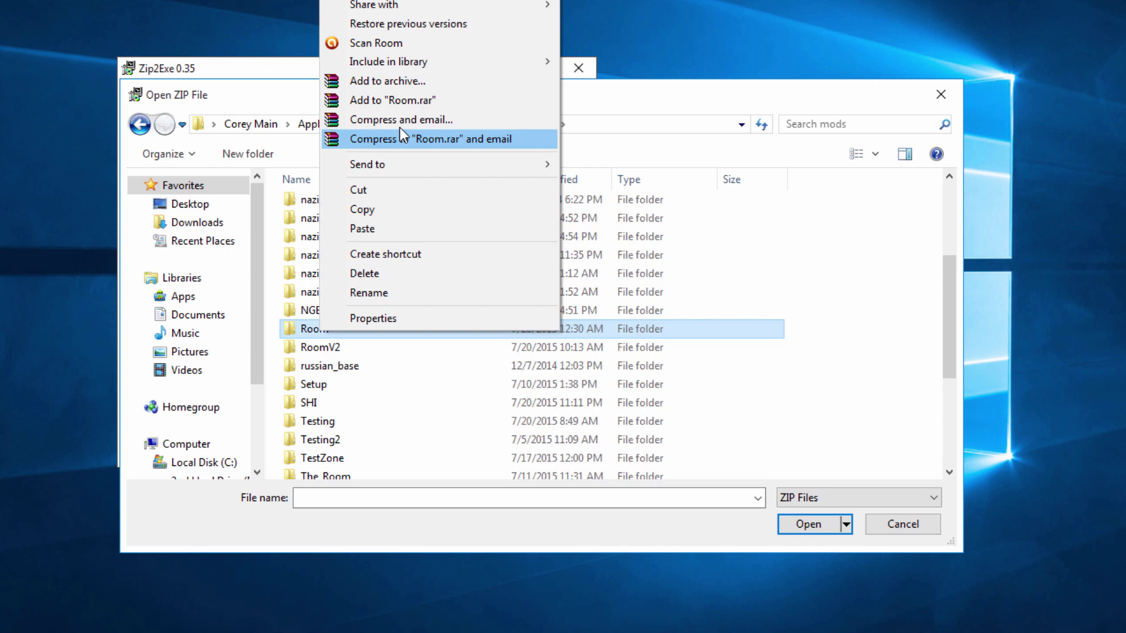
pyautogui.click(404, 84)
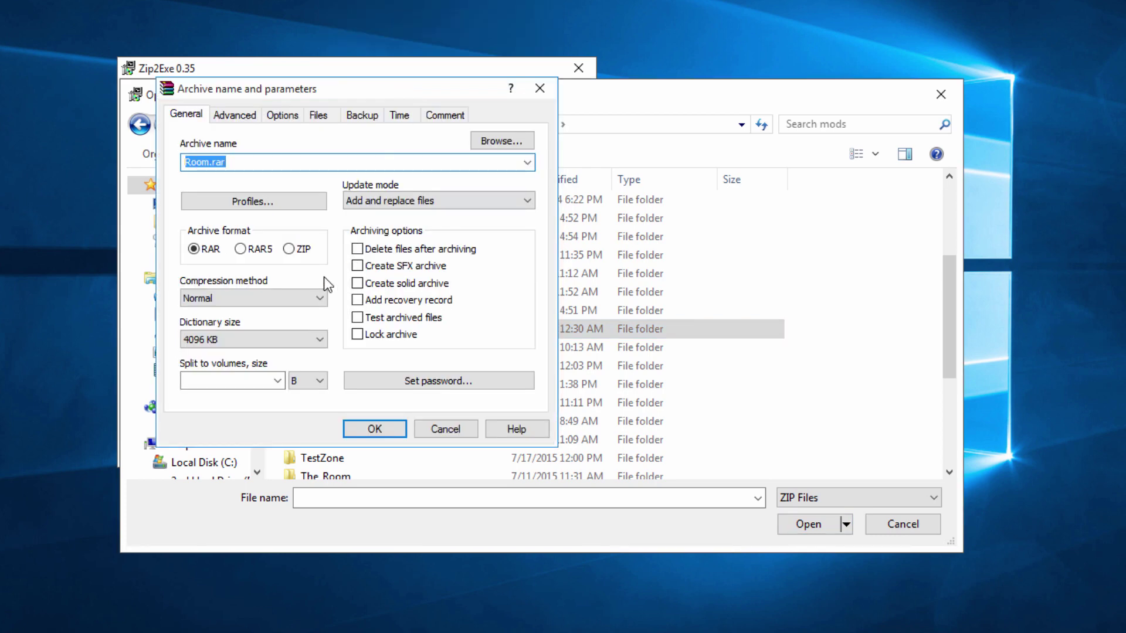
pyautogui.click(289, 250)
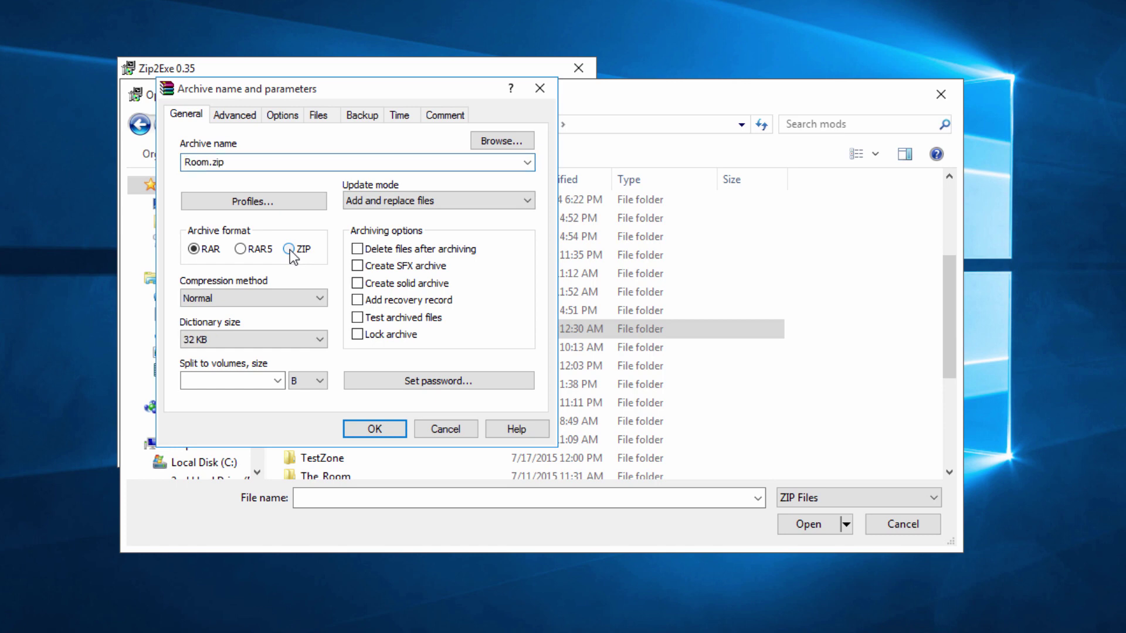
pyautogui.click(377, 430)
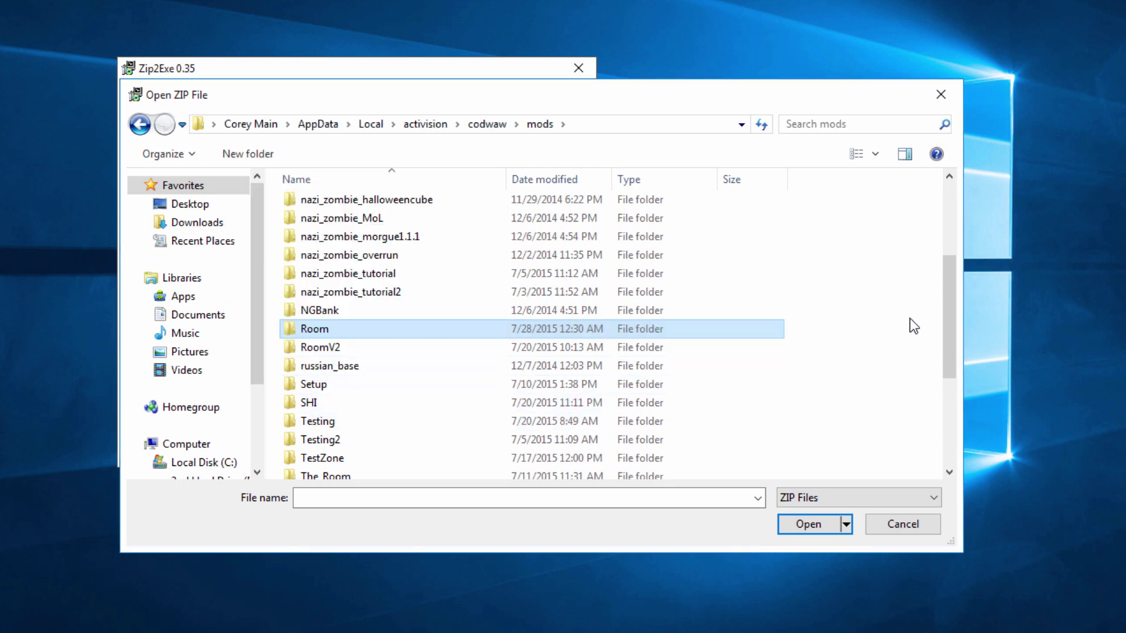
# Load Room.zip from the mods folder as the source archive, keeping Room as installer name
pyautogui.moveTo(948, 291); pyautogui.dragTo(947, 375)
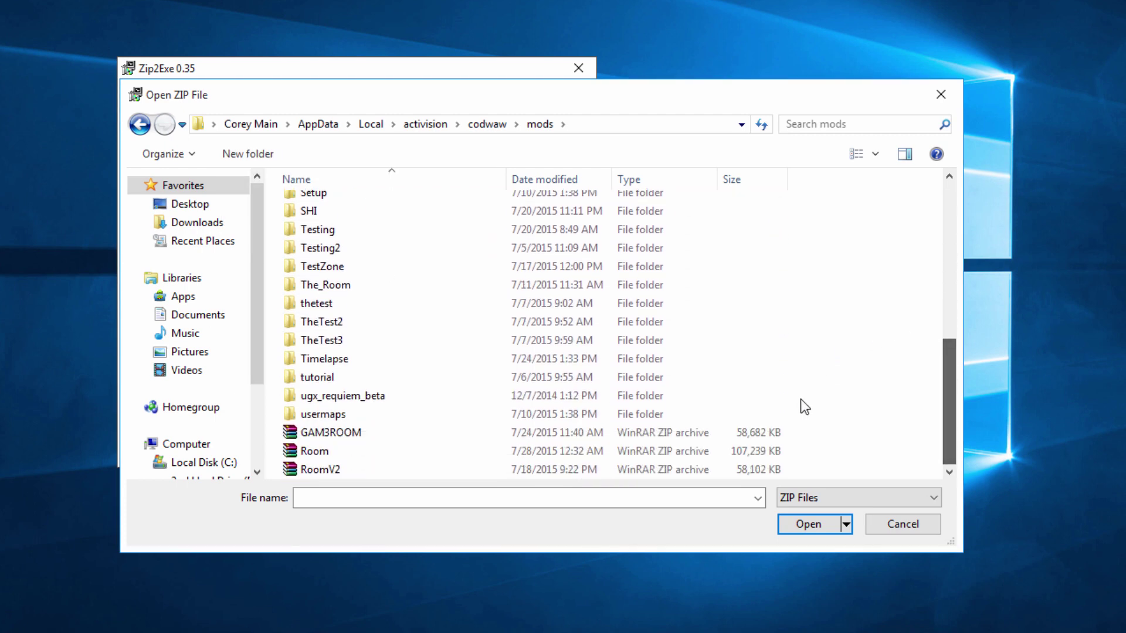
pyautogui.doubleClick(382, 452)
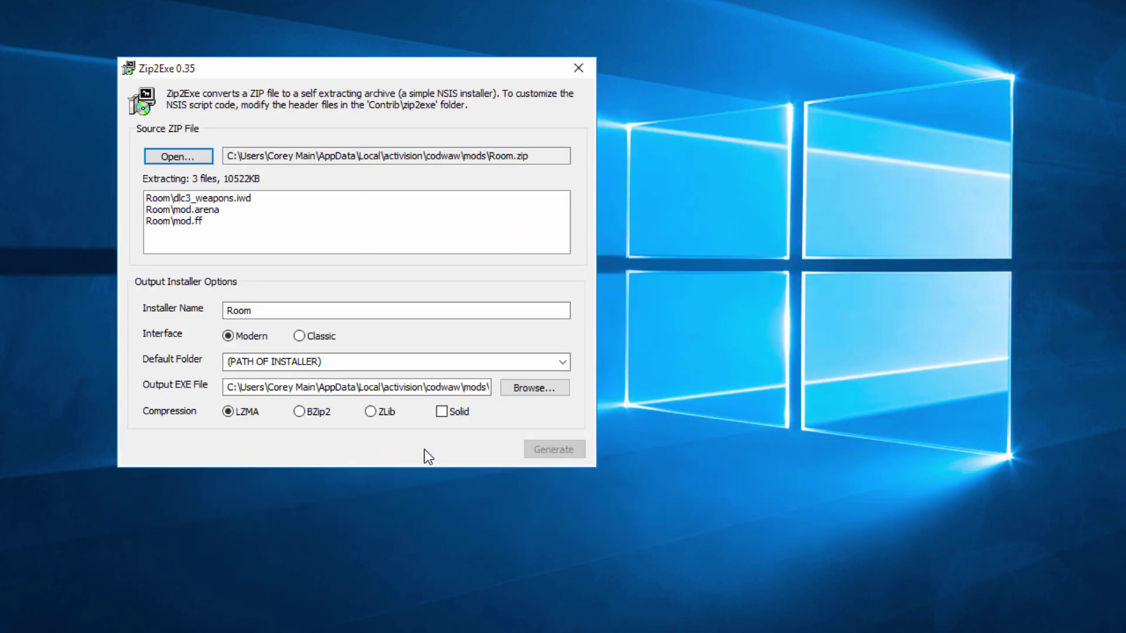
pyautogui.click(204, 157)
pyautogui.moveTo(946, 290); pyautogui.dragTo(934, 426)
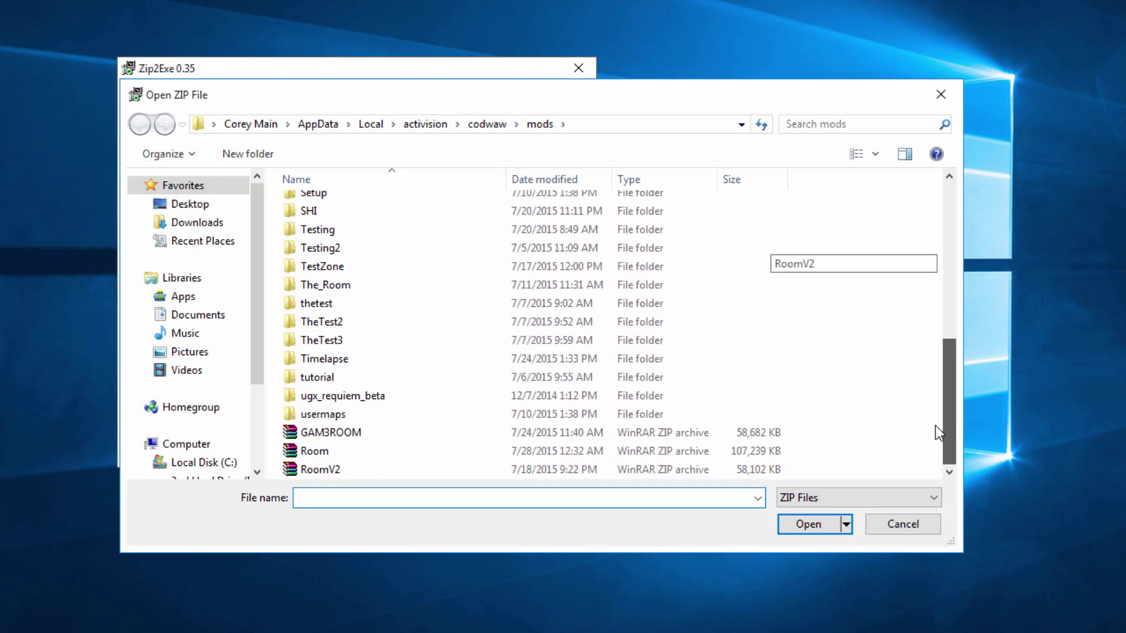
pyautogui.click(387, 451)
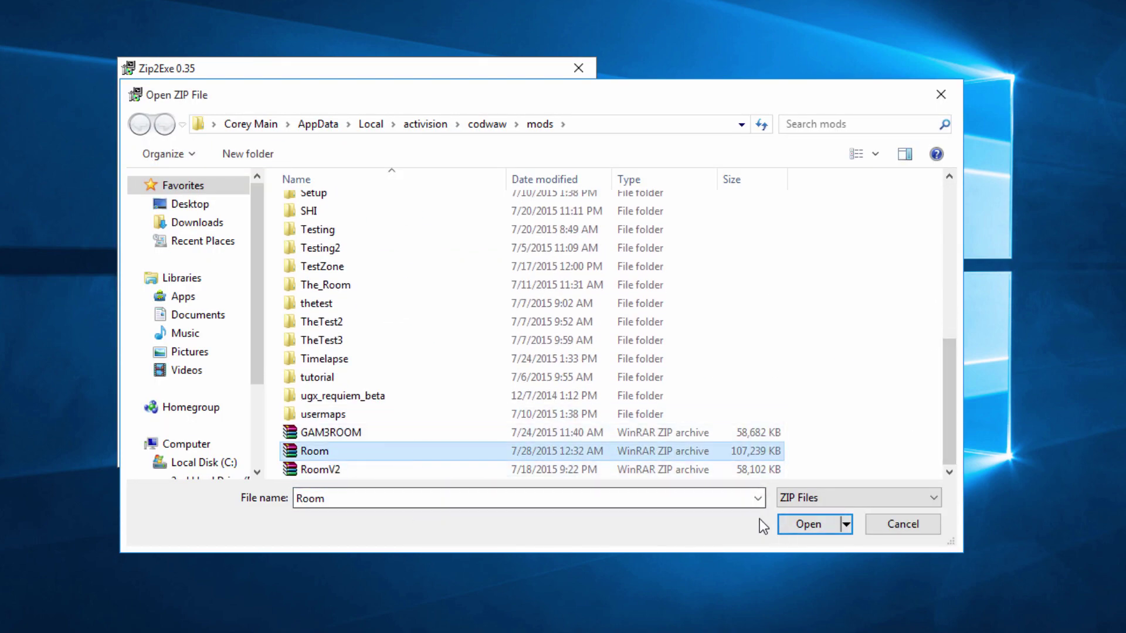
pyautogui.click(807, 528)
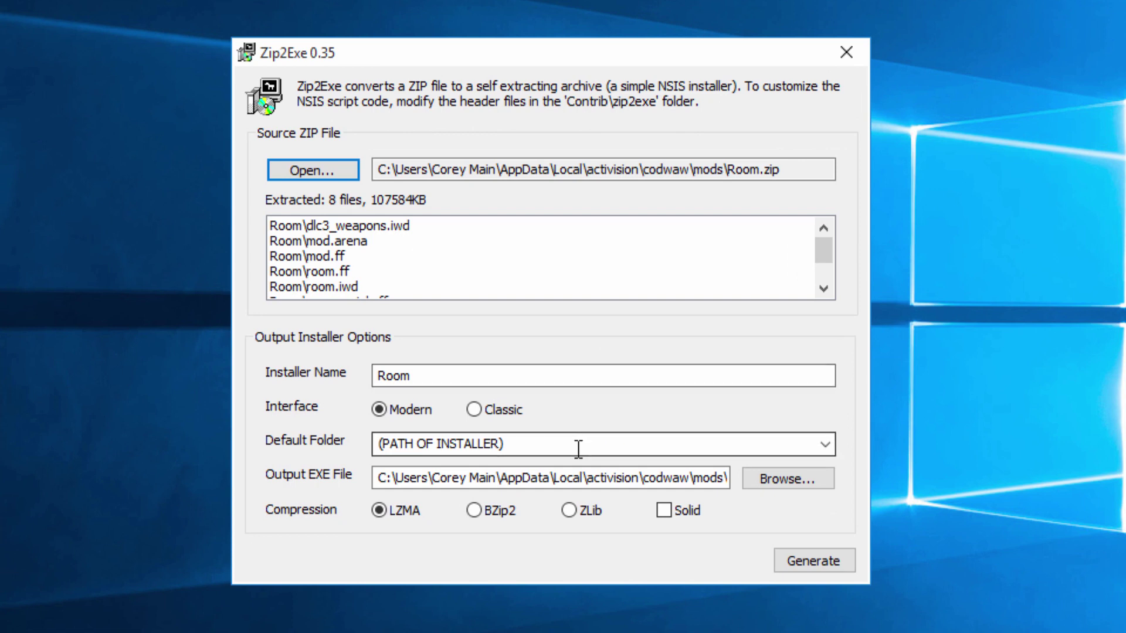
pyautogui.click(436, 372)
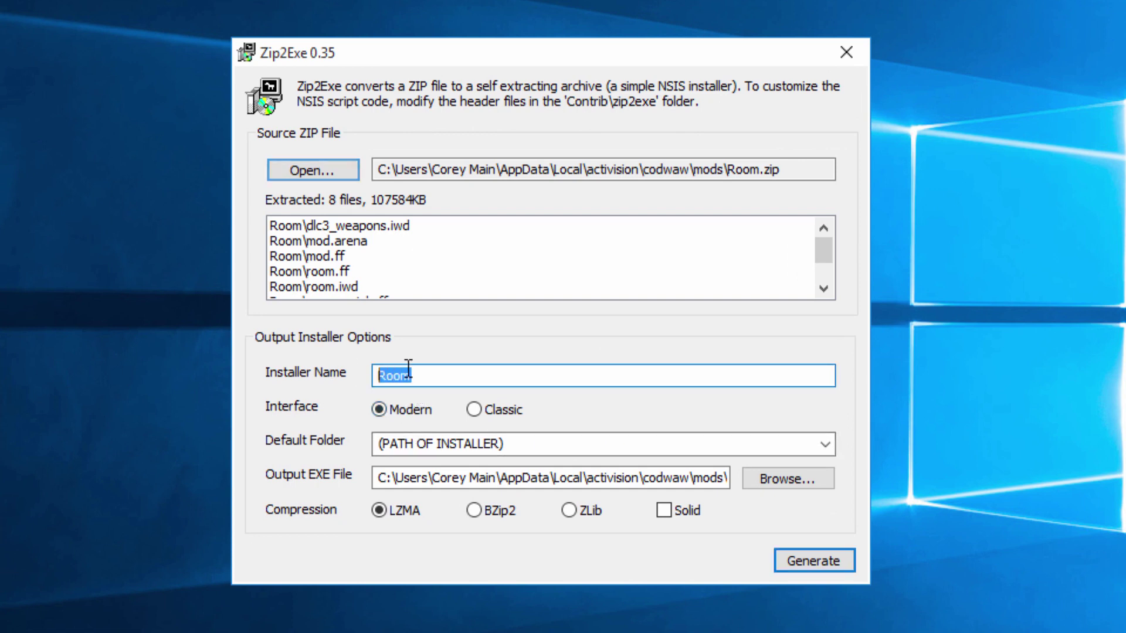
pyautogui.click(436, 367)
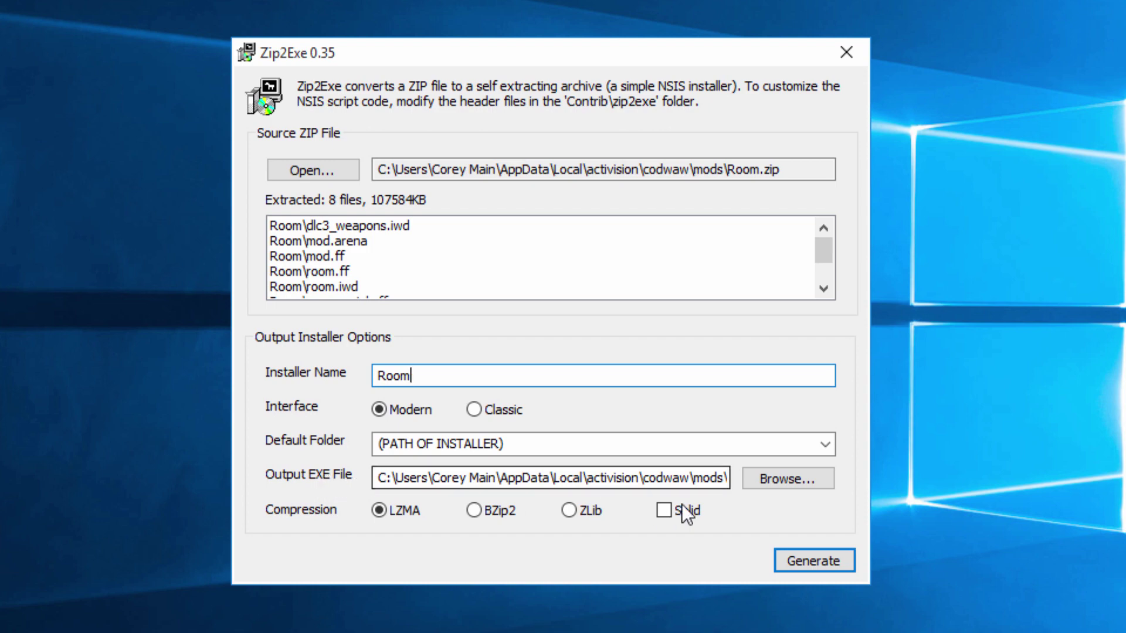
# Set the output file to Room.exe in the Desktop Maps folder, replacing the existing one
pyautogui.click(762, 478)
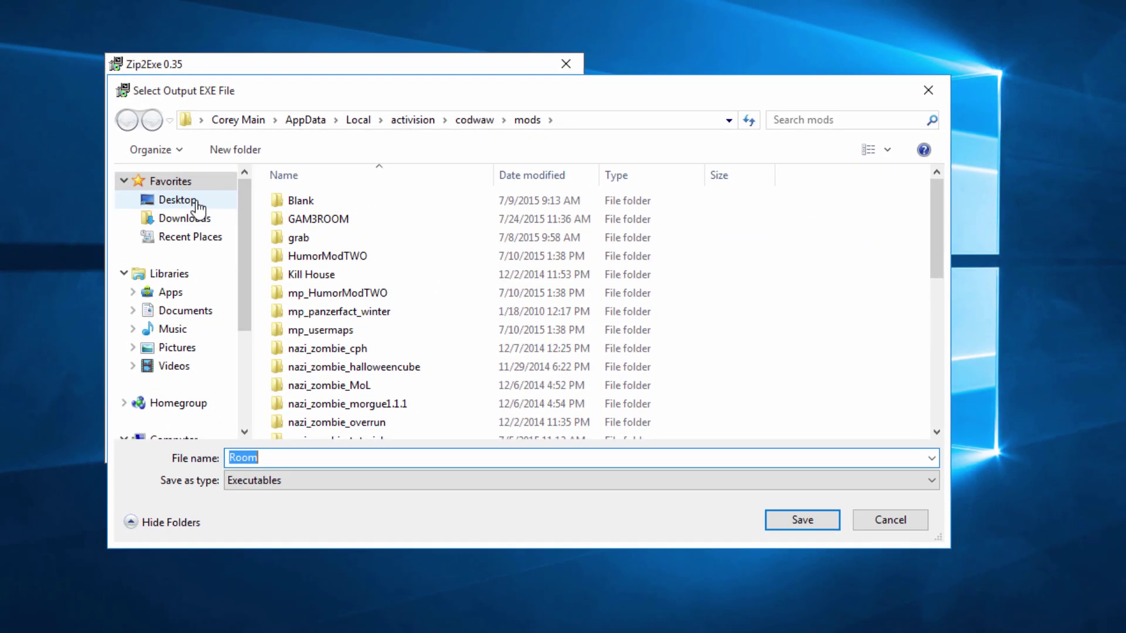
pyautogui.click(320, 231)
pyautogui.doubleClick(781, 250)
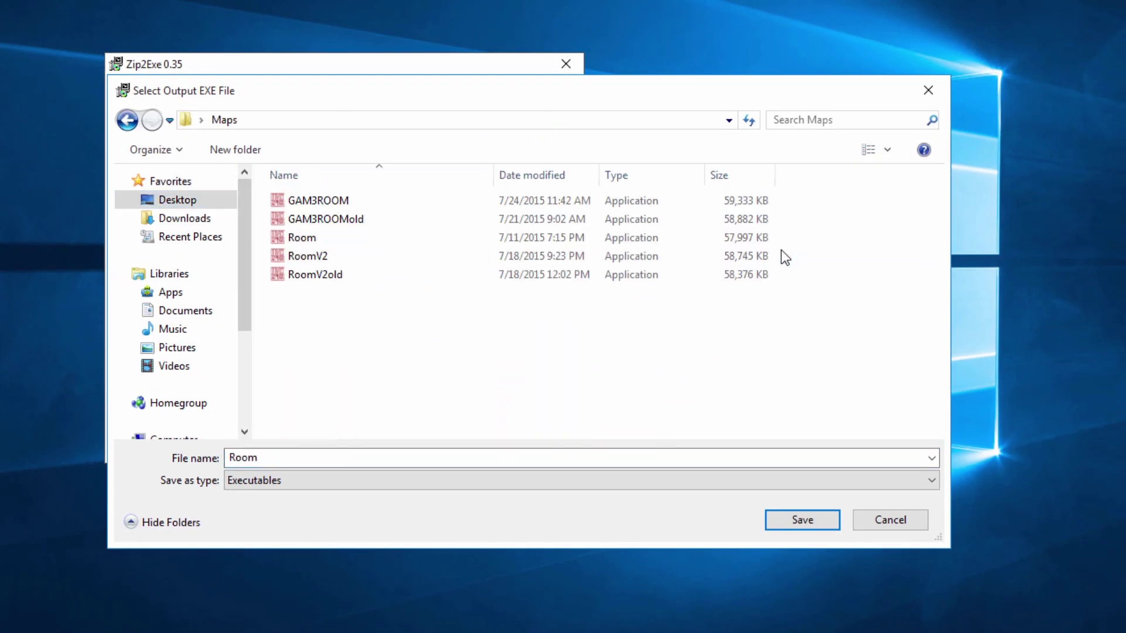
pyautogui.click(365, 239)
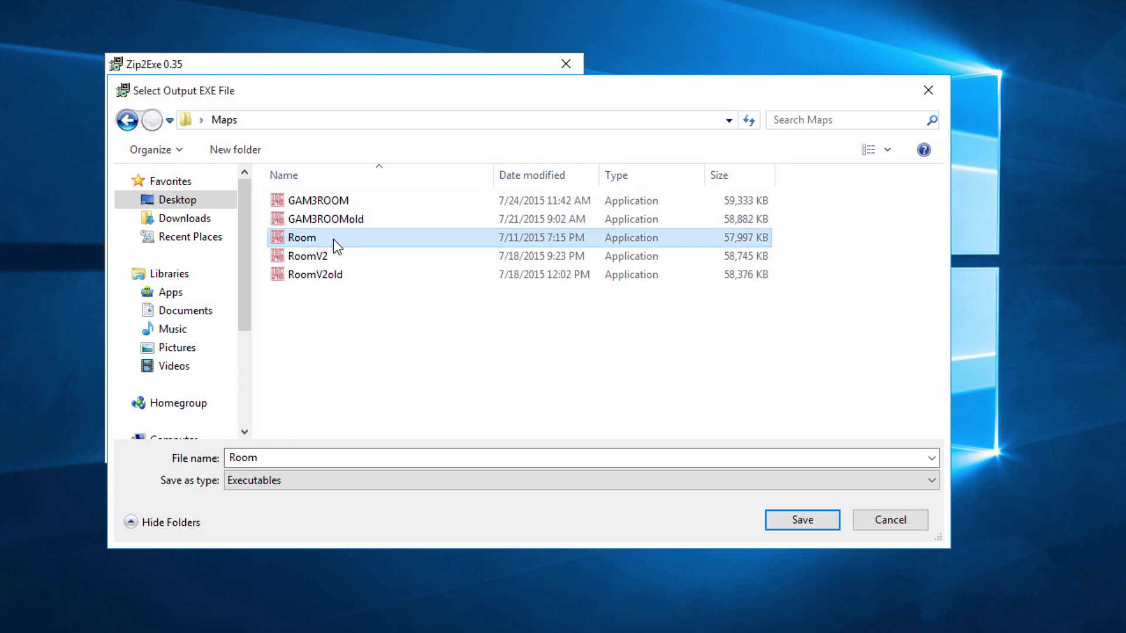
pyautogui.doubleClick(284, 457)
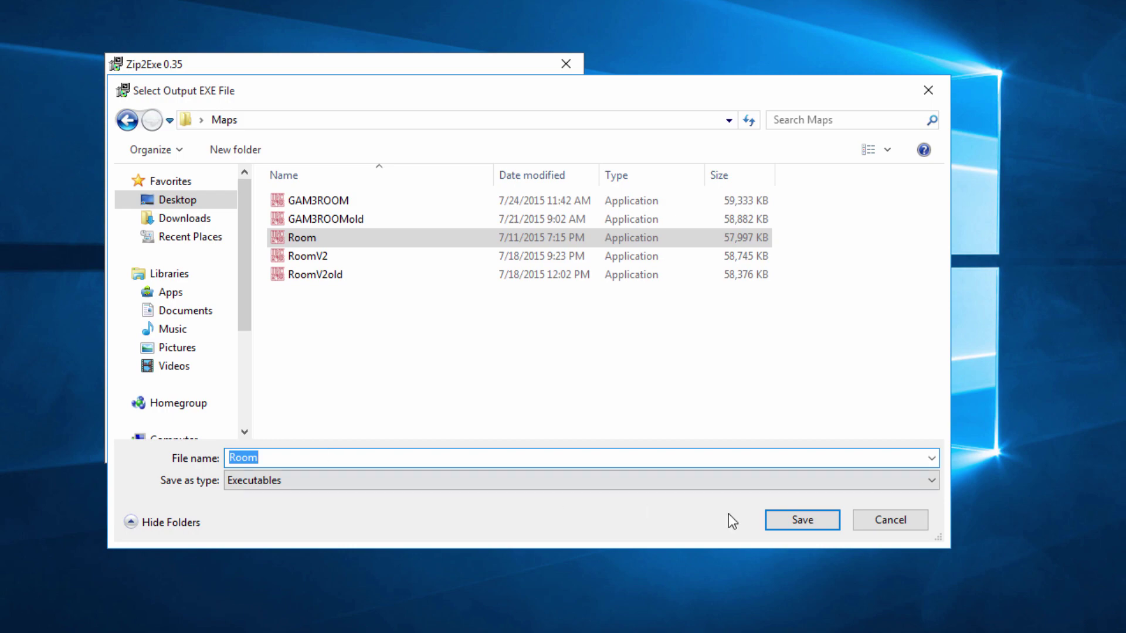
pyautogui.click(795, 525)
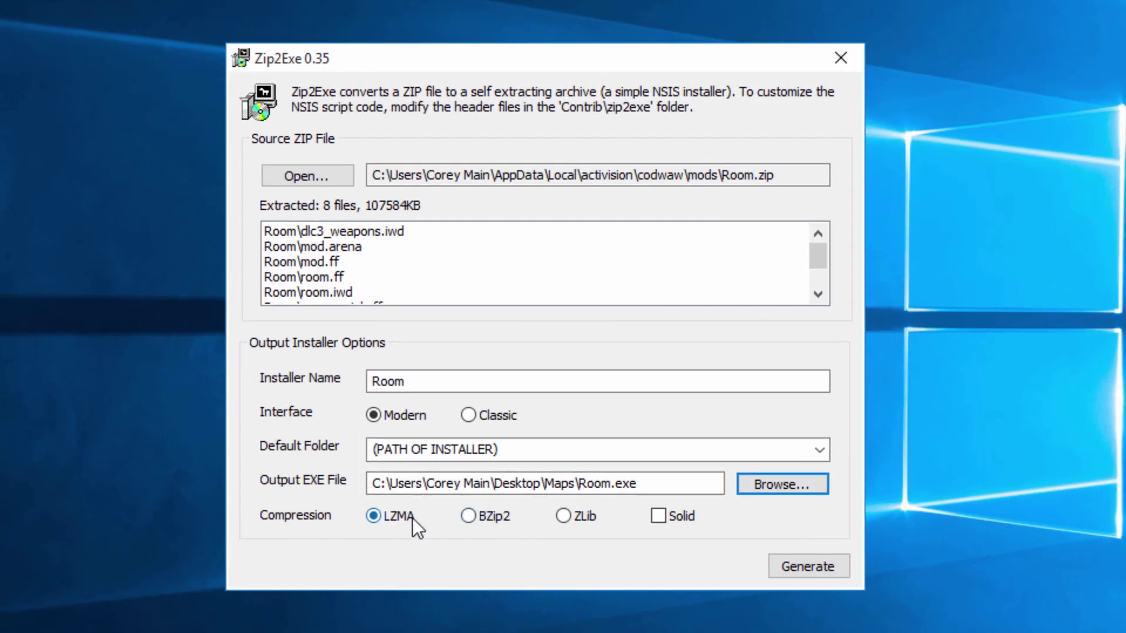
# Use solid BZip2 compression, build the Room.exe installer, and close the compiler
pyautogui.click(468, 524)
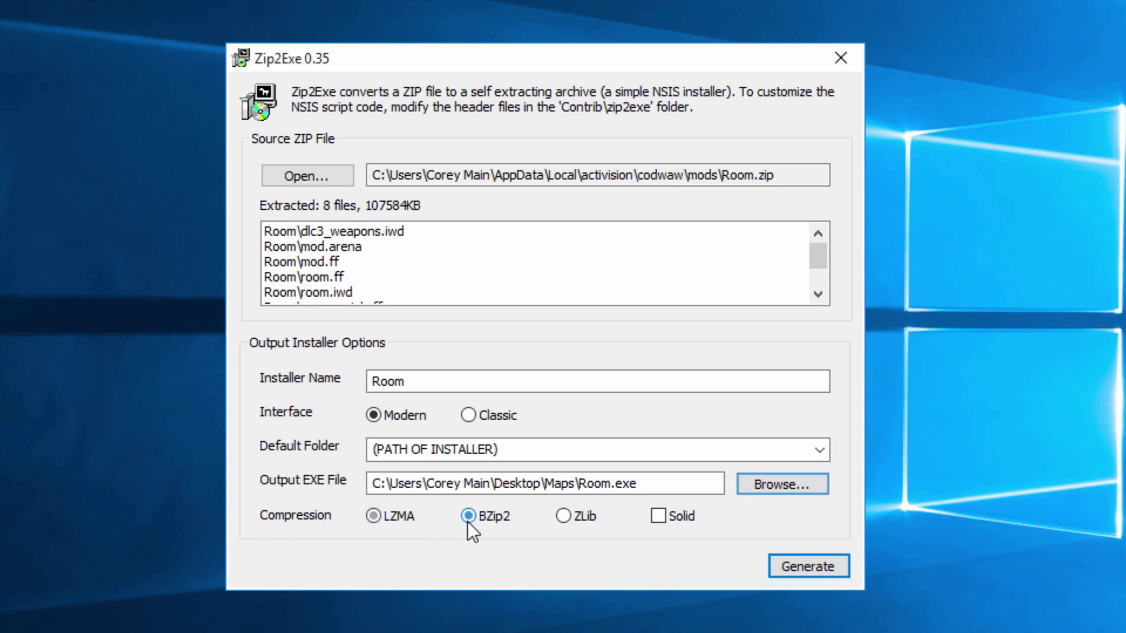
pyautogui.click(663, 516)
pyautogui.click(804, 566)
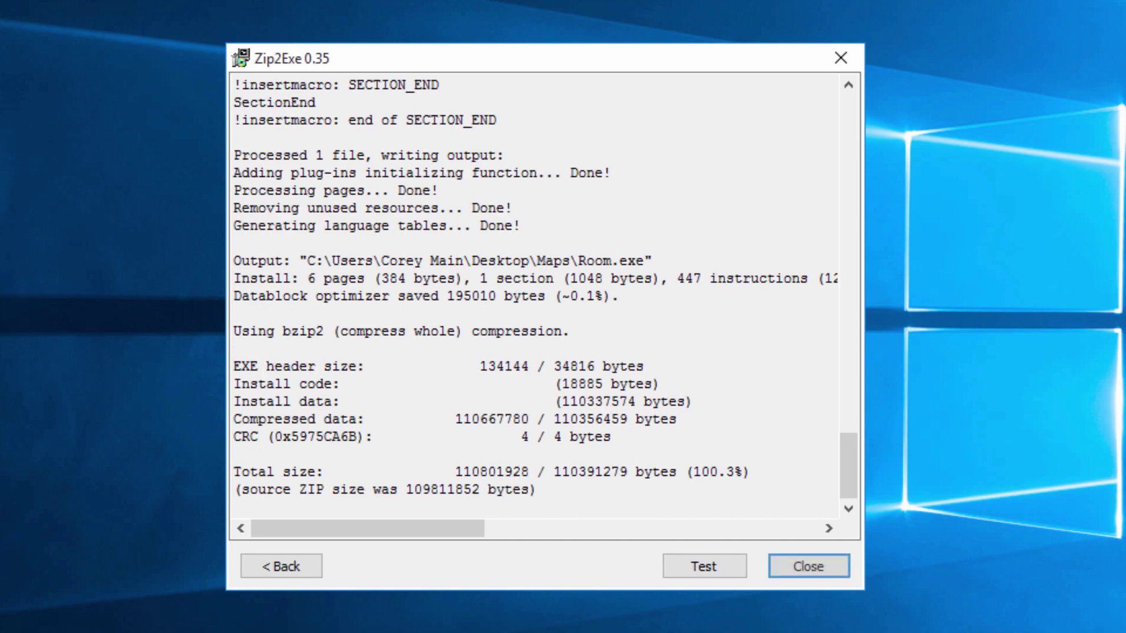
pyautogui.click(845, 575)
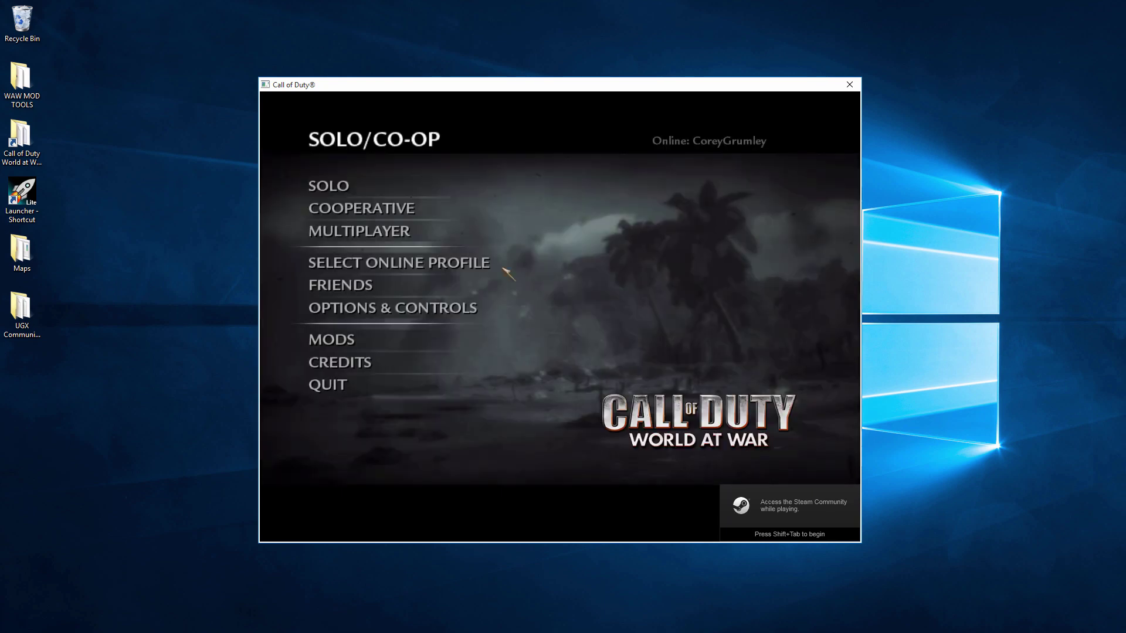
# Quit the game, then run Room.exe from the Maps folder and accept the licence to install
pyautogui.click(850, 85)
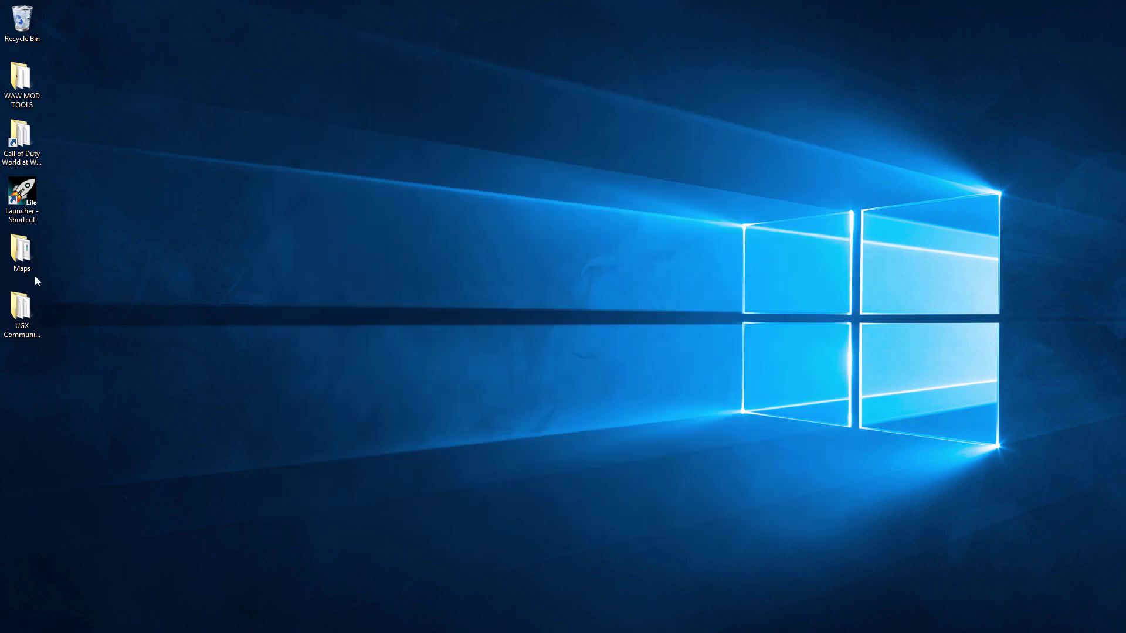
pyautogui.doubleClick(22, 253)
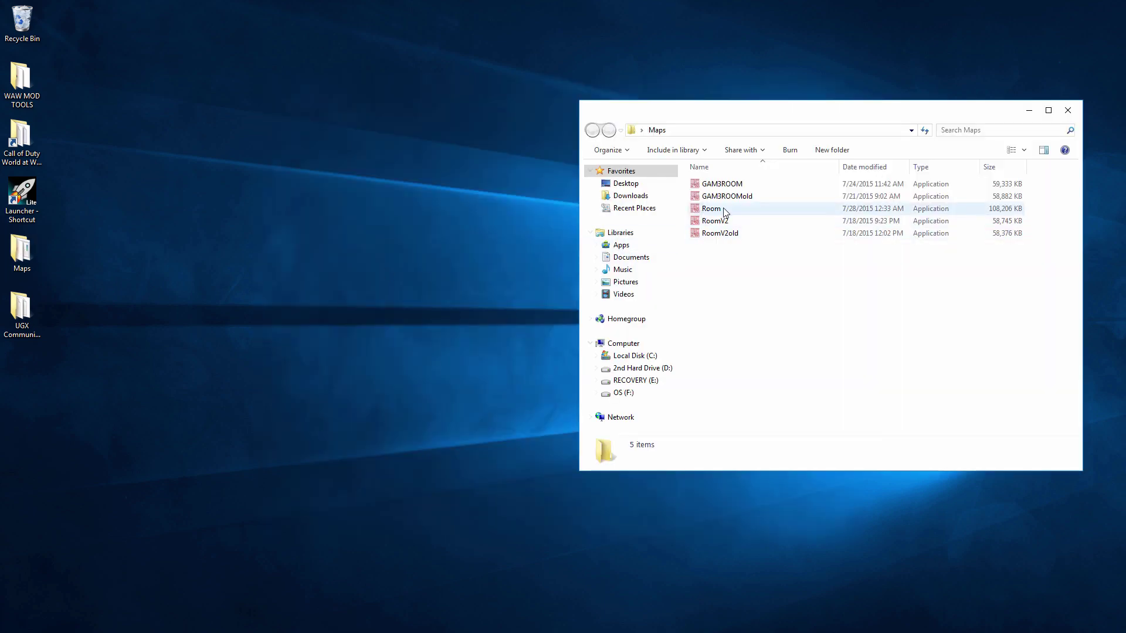
pyautogui.click(730, 211)
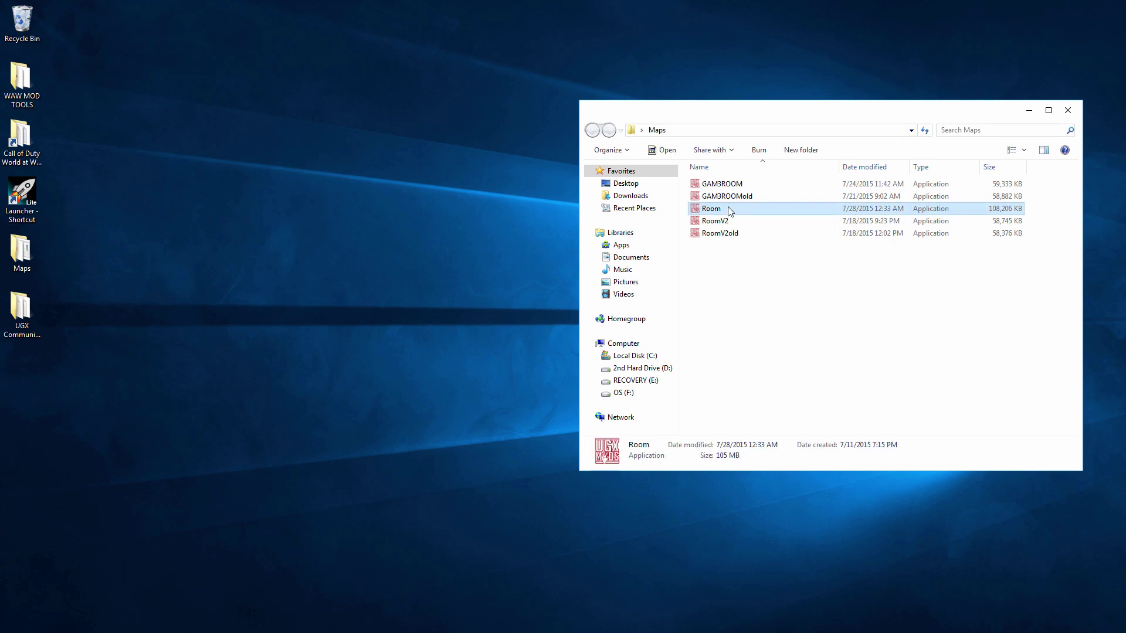
pyautogui.doubleClick(730, 211)
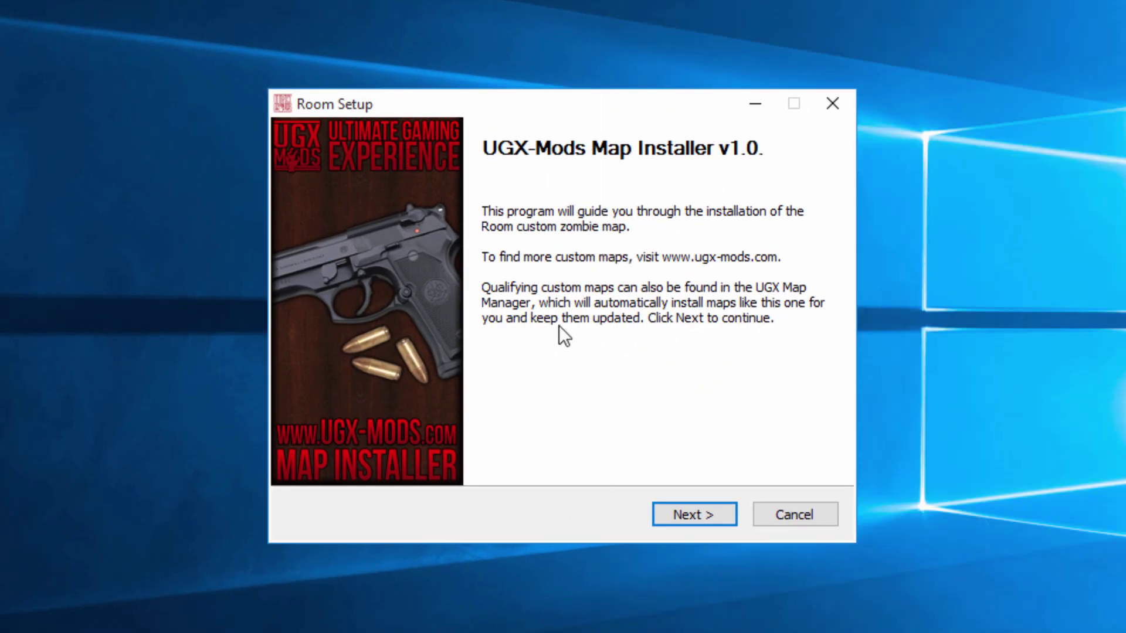
pyautogui.click(688, 516)
pyautogui.click(698, 523)
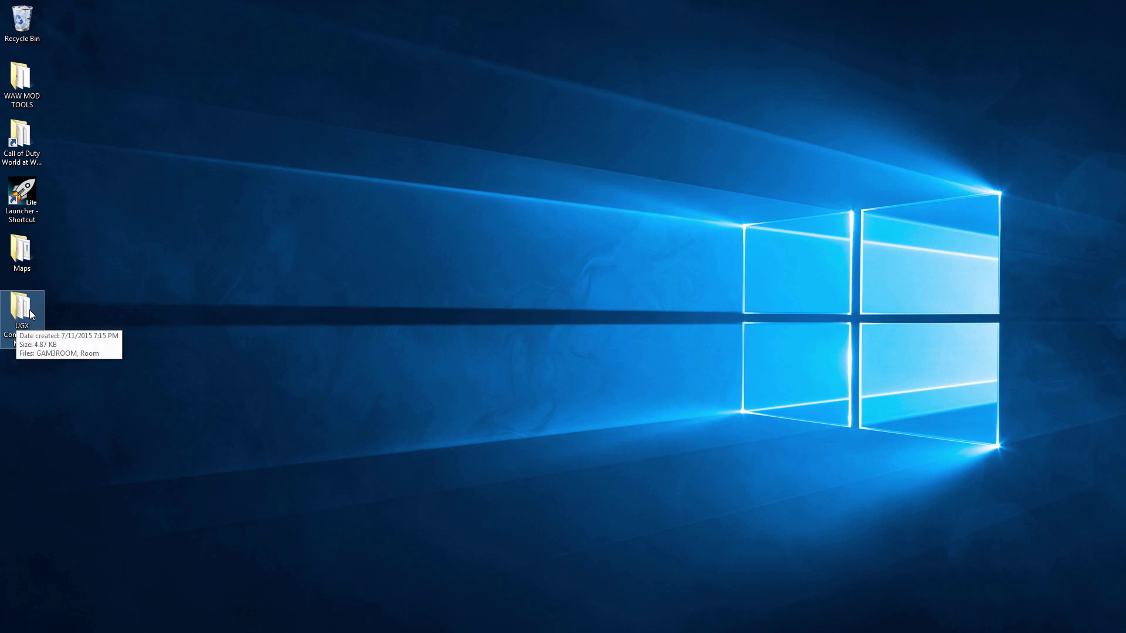
# Launch World at War via the Room shortcut in UGX Community Maps and scroll the MODS list
pyautogui.doubleClick(31, 317)
pyautogui.doubleClick(752, 212)
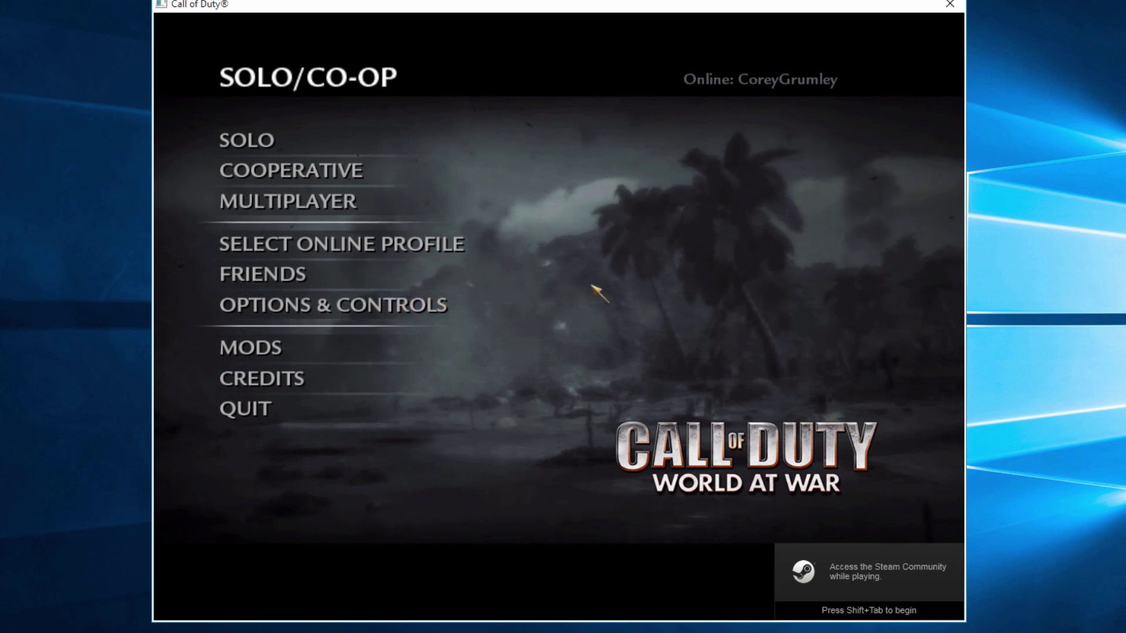
pyautogui.click(363, 344)
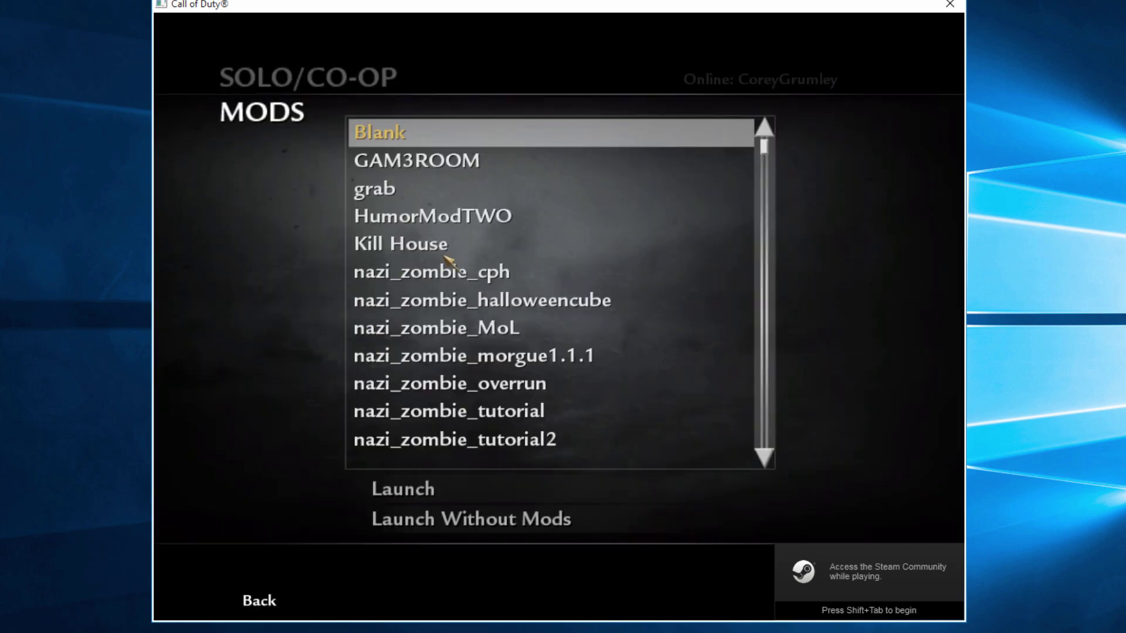
pyautogui.scroll(-20, 484, 296)
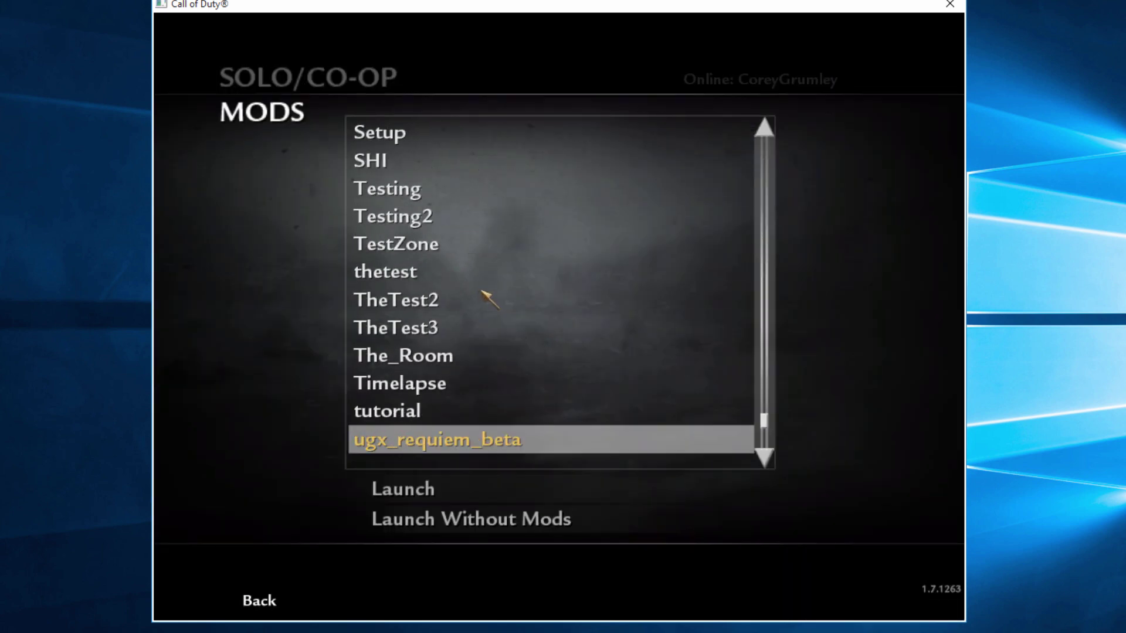
pyautogui.scroll(-18, 484, 293)
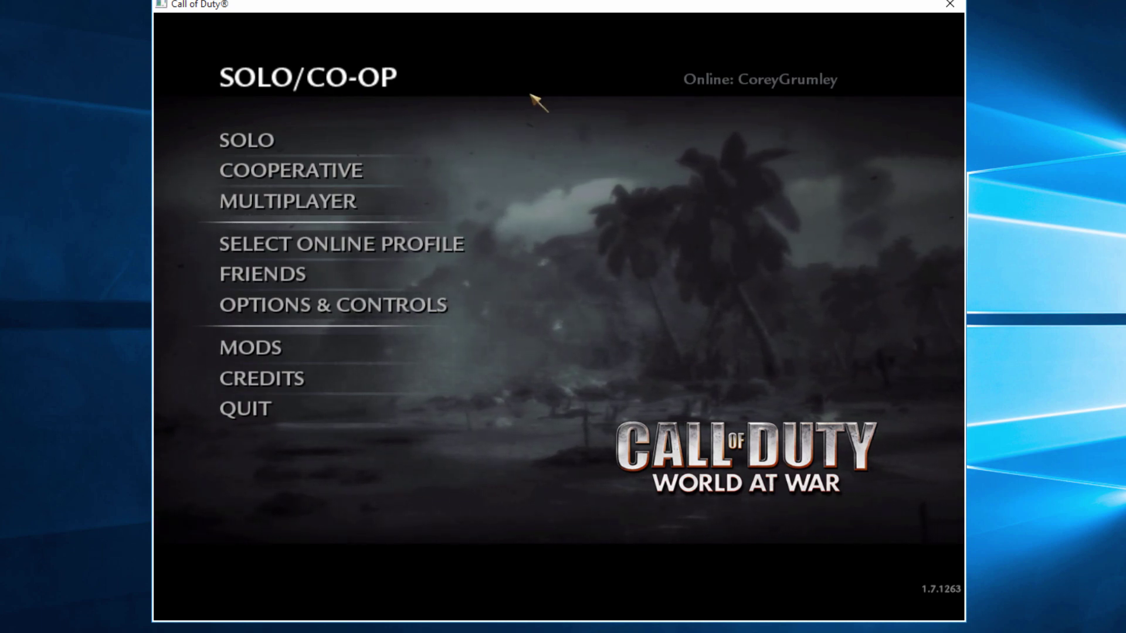
# Set Enable Console to Yes under Options & Controls > Game Options
pyautogui.click(311, 306)
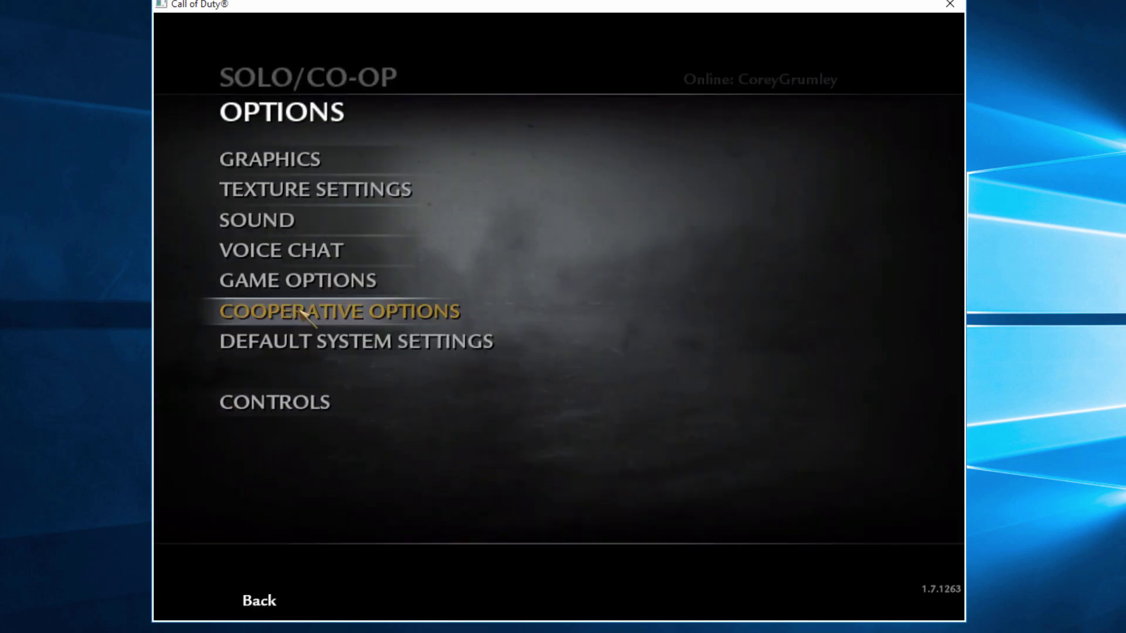
pyautogui.click(333, 292)
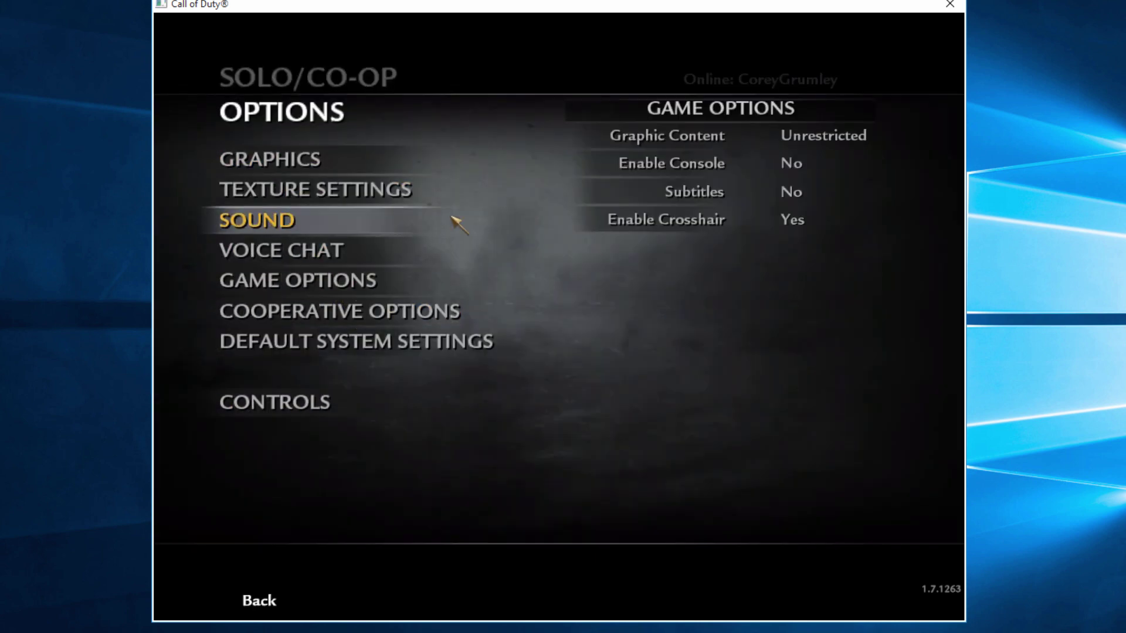
pyautogui.click(715, 166)
pyautogui.press('Escape')
pyautogui.press('Escape')
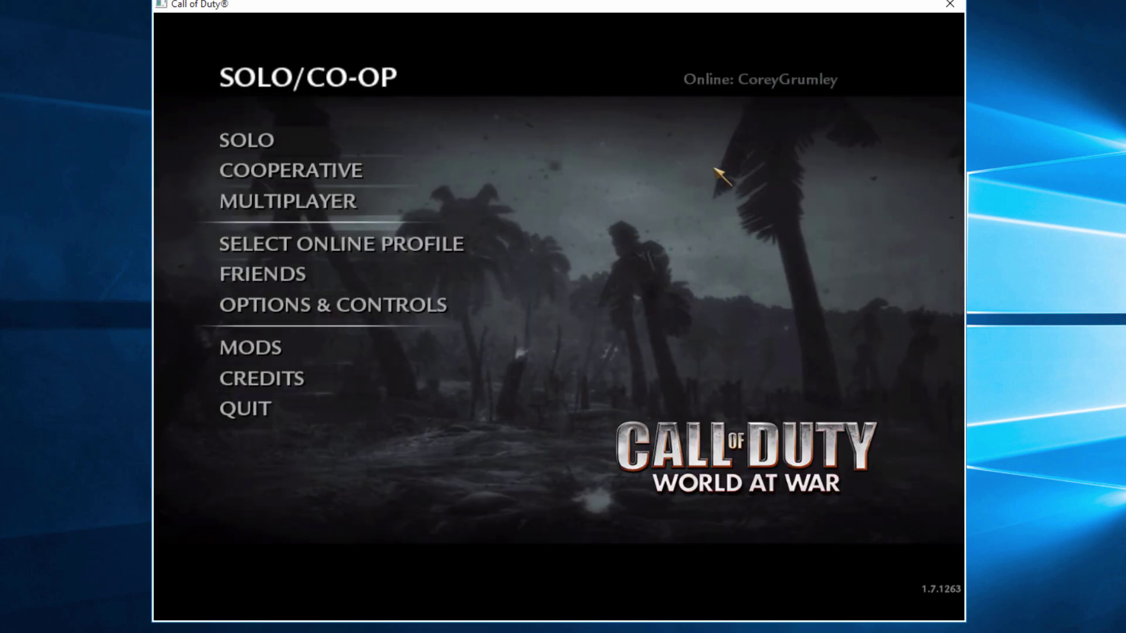
# Load the Room map with the console command 'map room'
pyautogui.press('`')
pyautogui.write('map room')
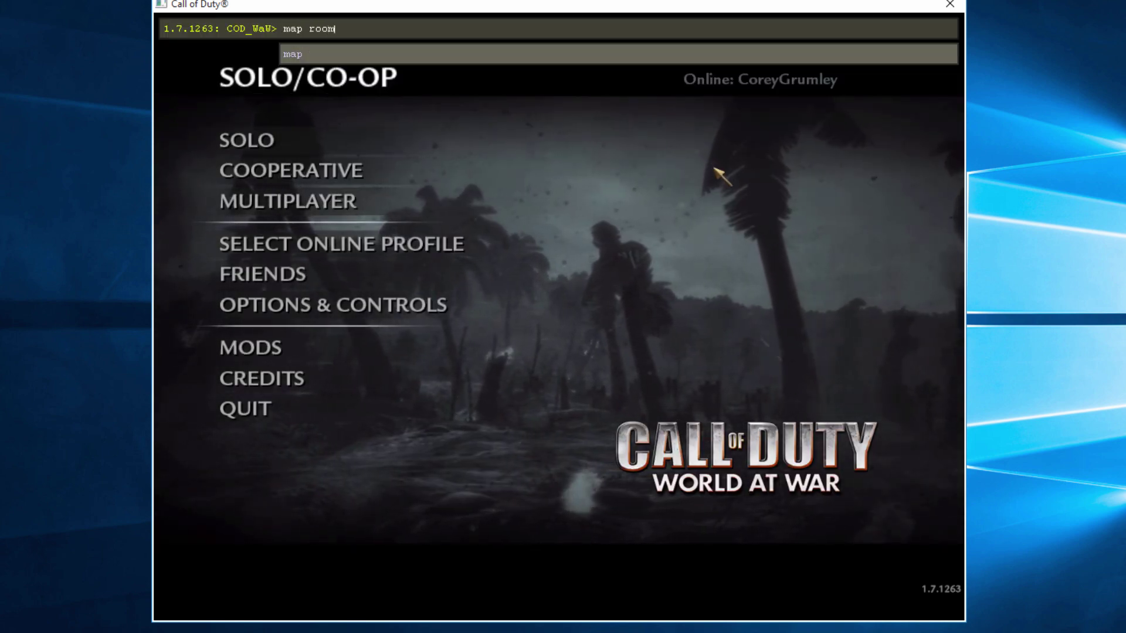
pyautogui.press('Return')
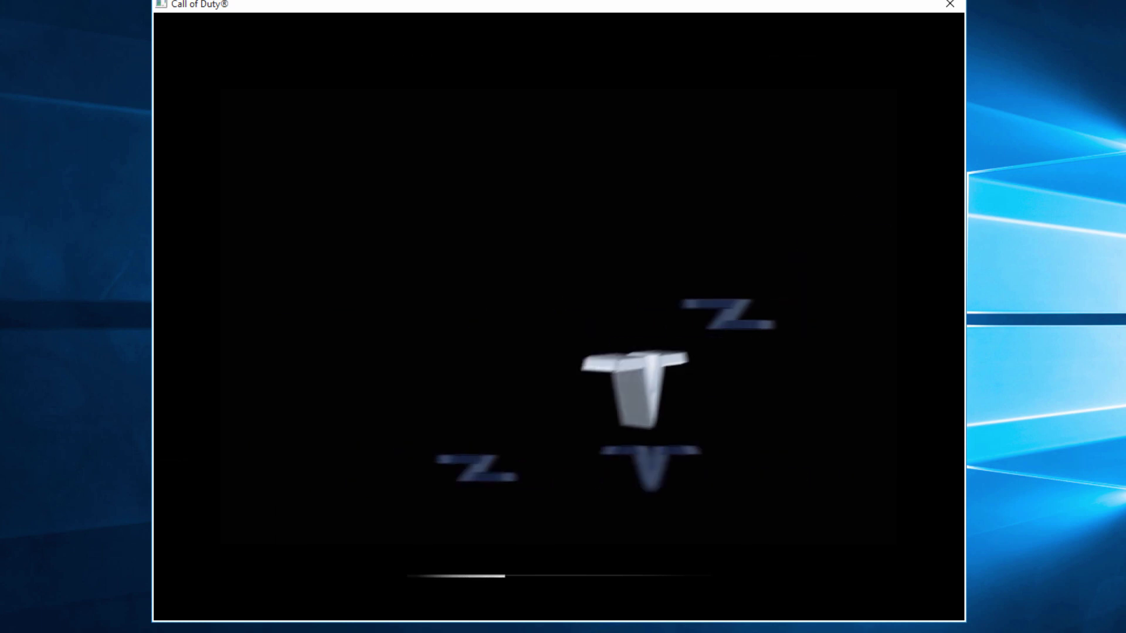
# Start the Room mission, then pause and resume the game
pyautogui.click(722, 176)
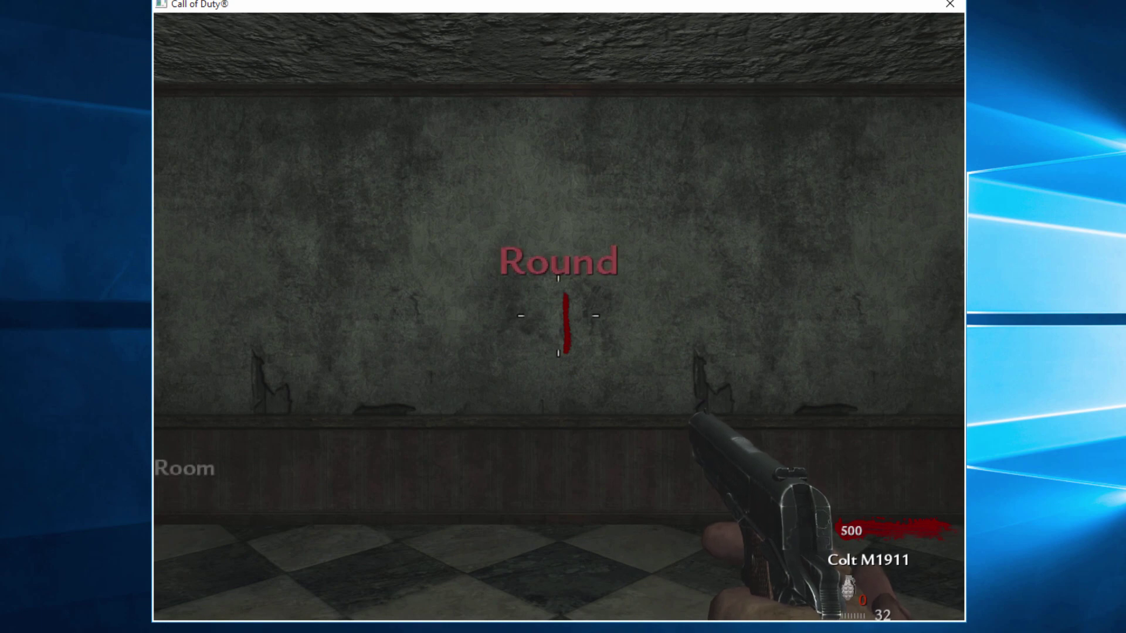
pyautogui.press('Escape')
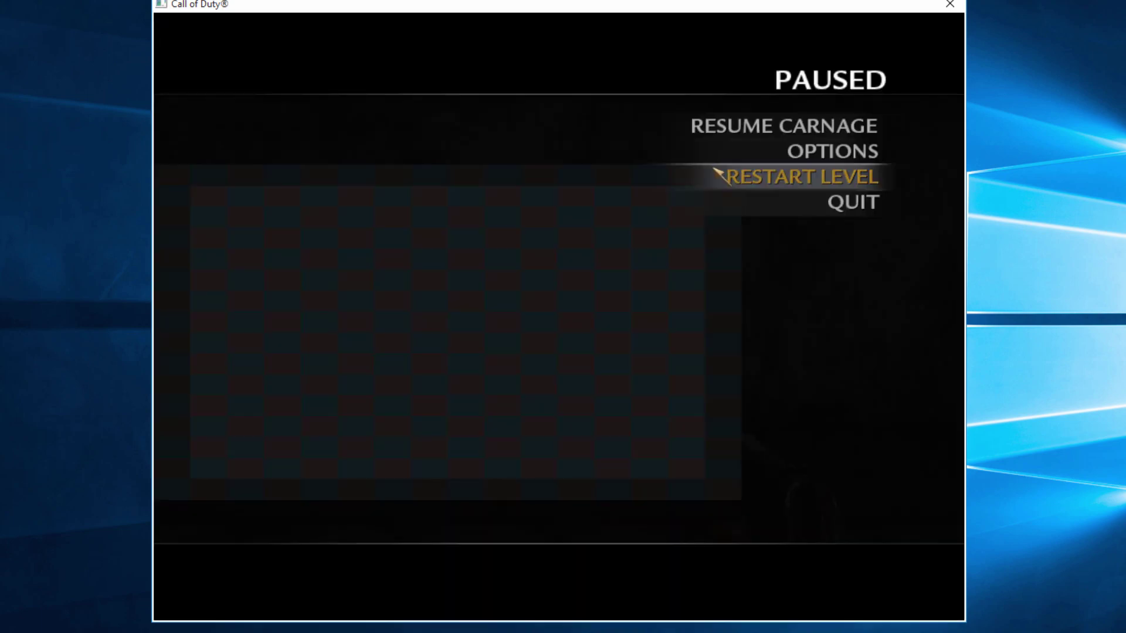
pyautogui.press('Escape')
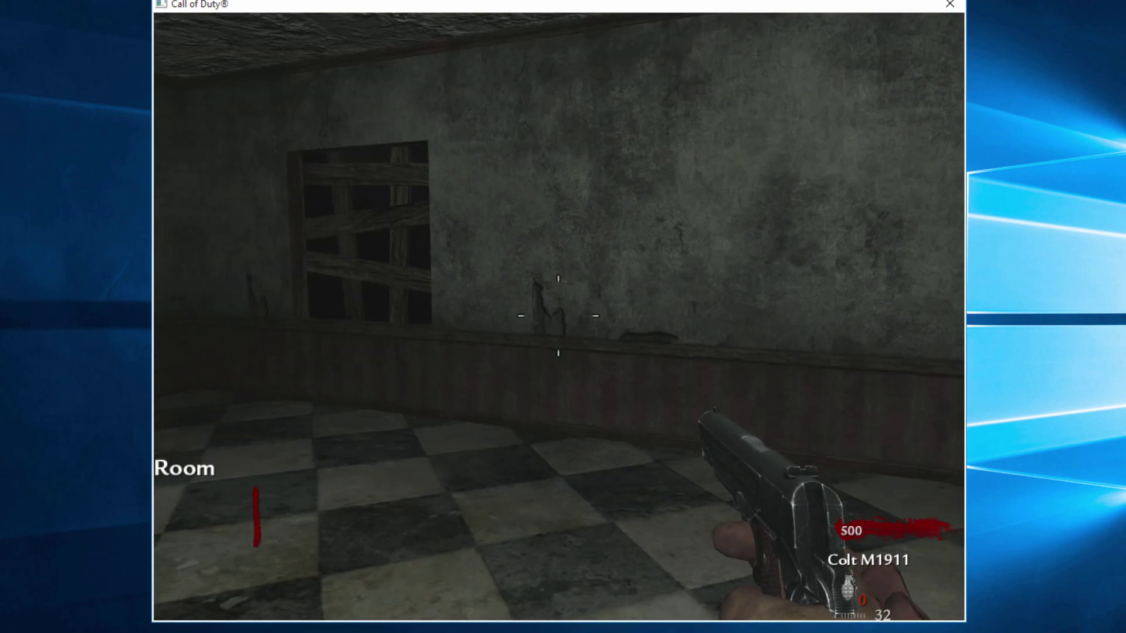
# Walk around the checkered room toward the boarded window, backing away as zombies arrive
pyautogui.press('s')
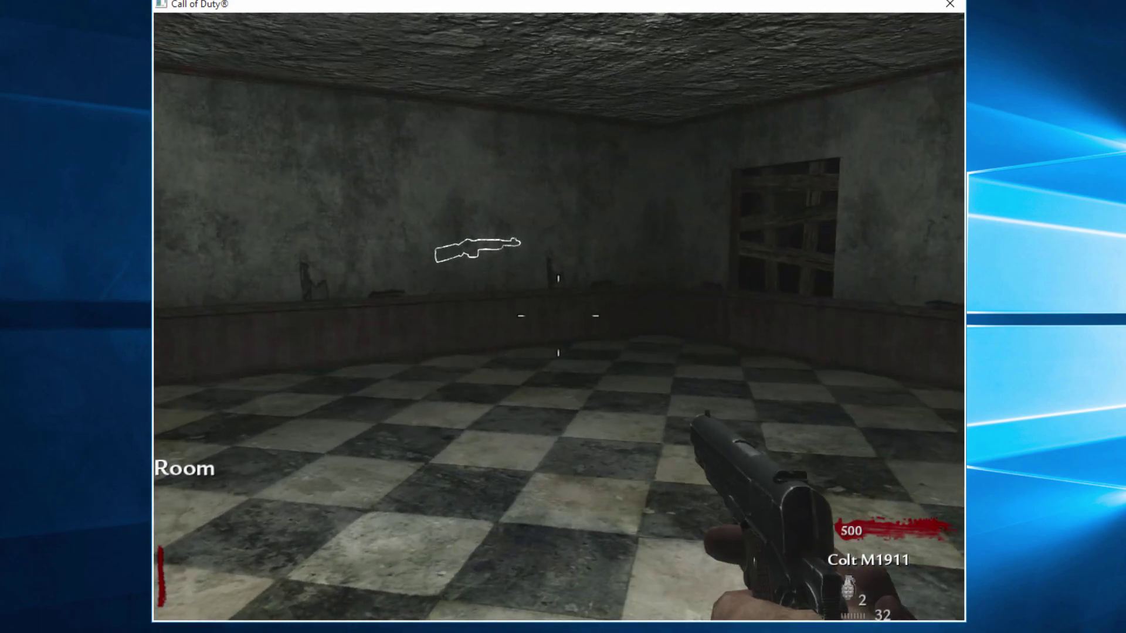
pyautogui.press('s')
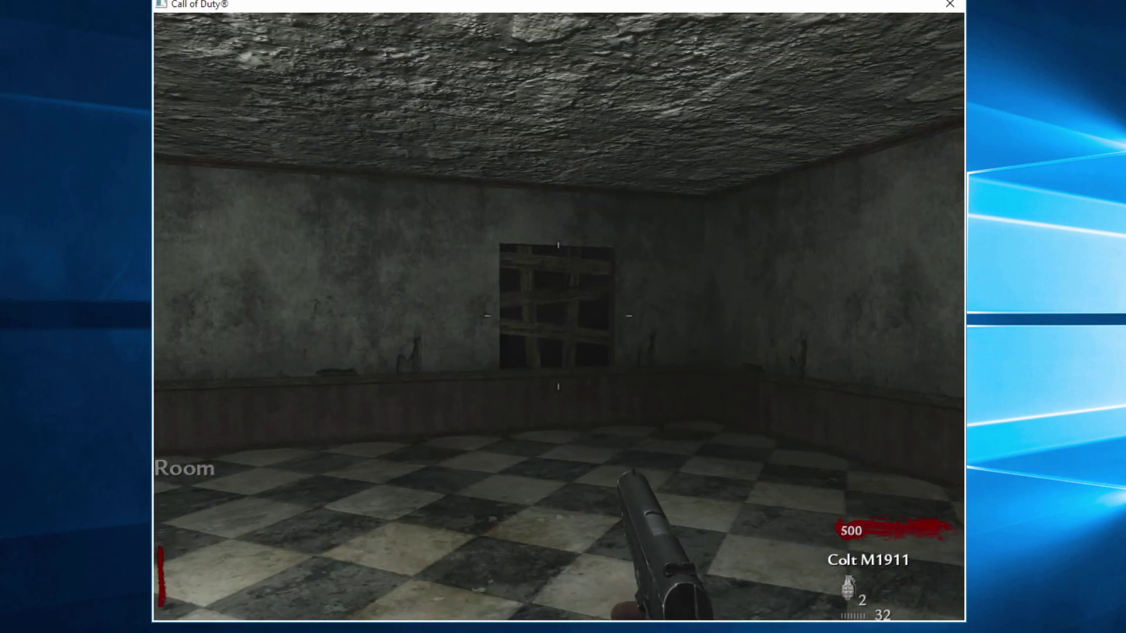
pyautogui.press('s')
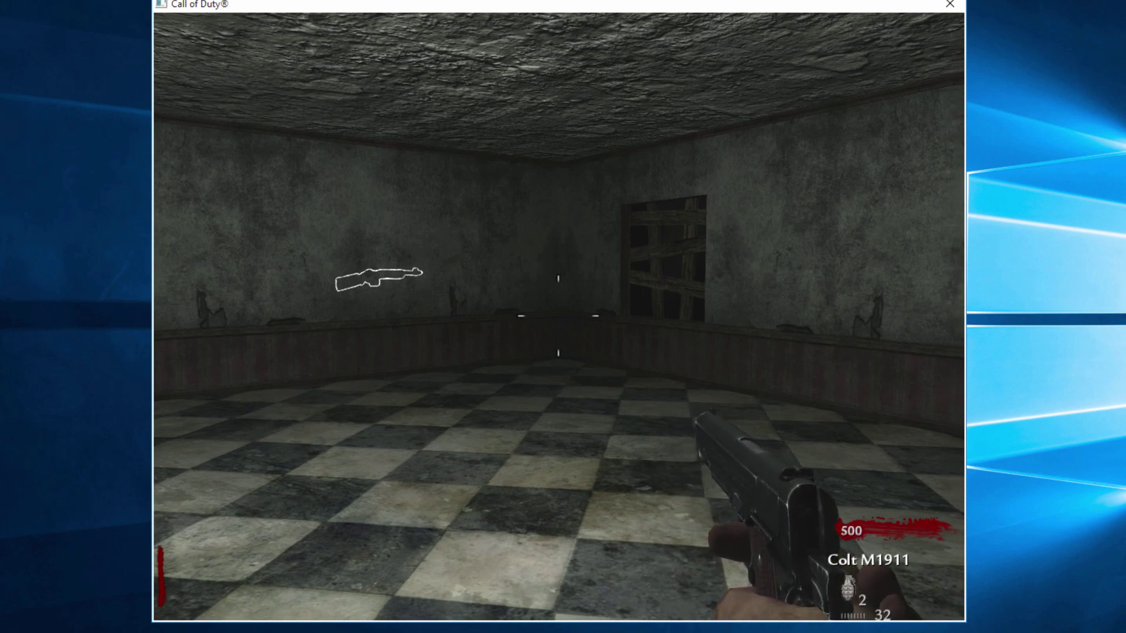
pyautogui.press('w')
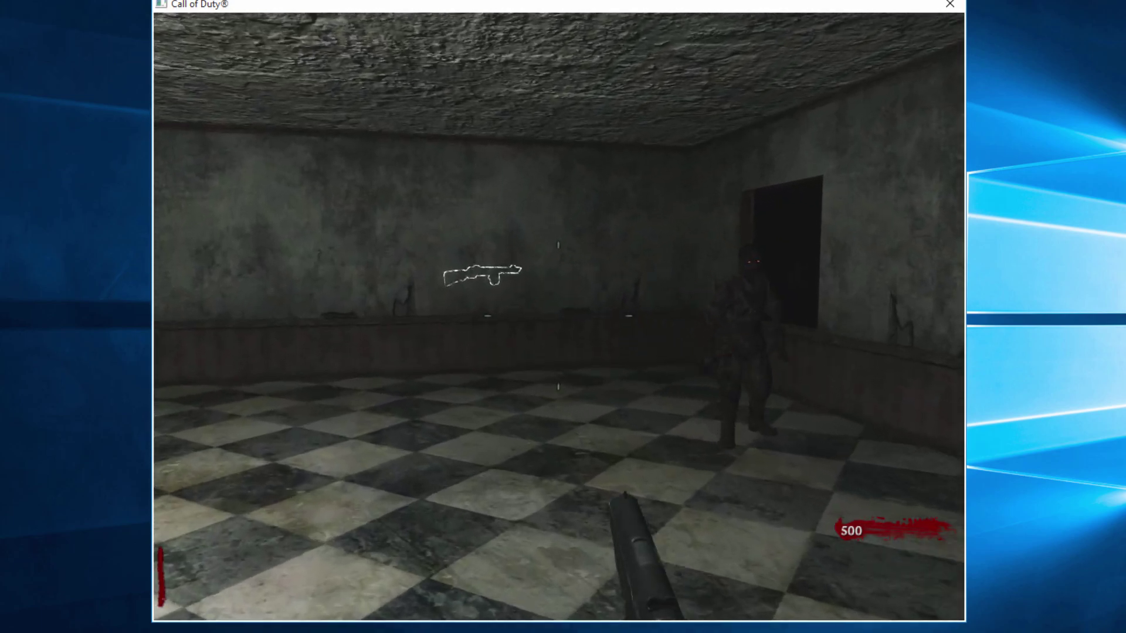
pyautogui.press('s')
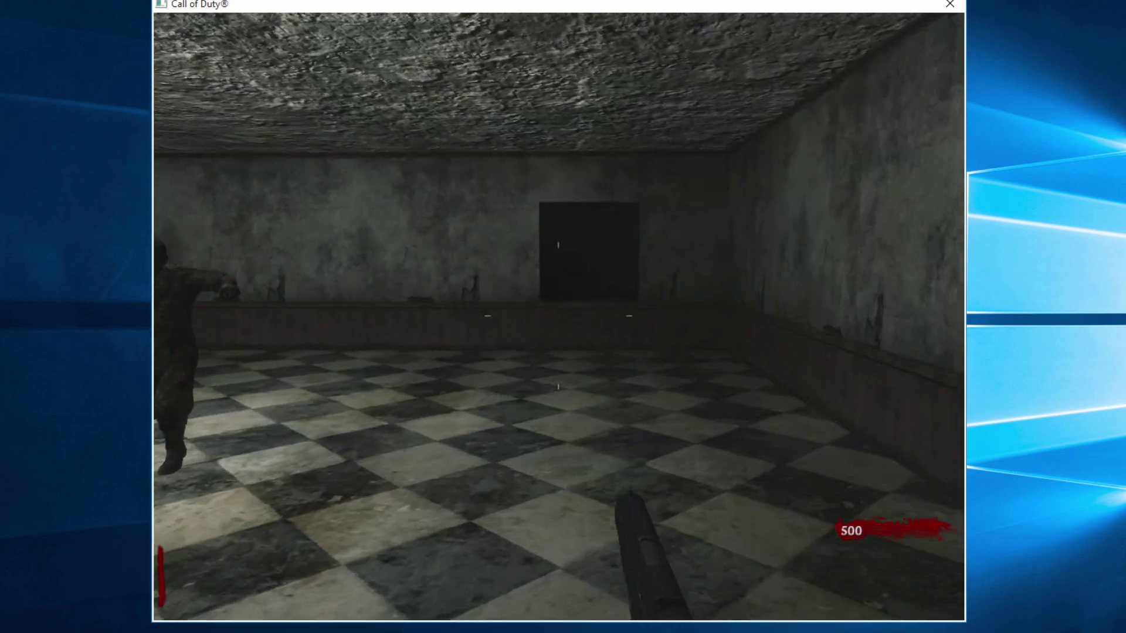
pyautogui.press('s')
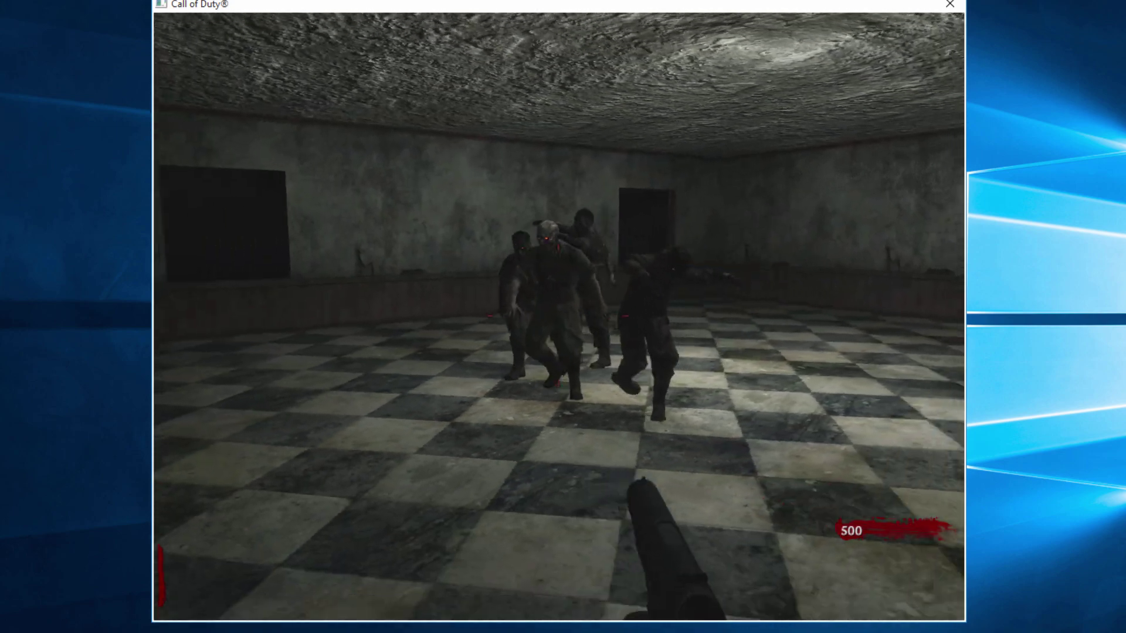